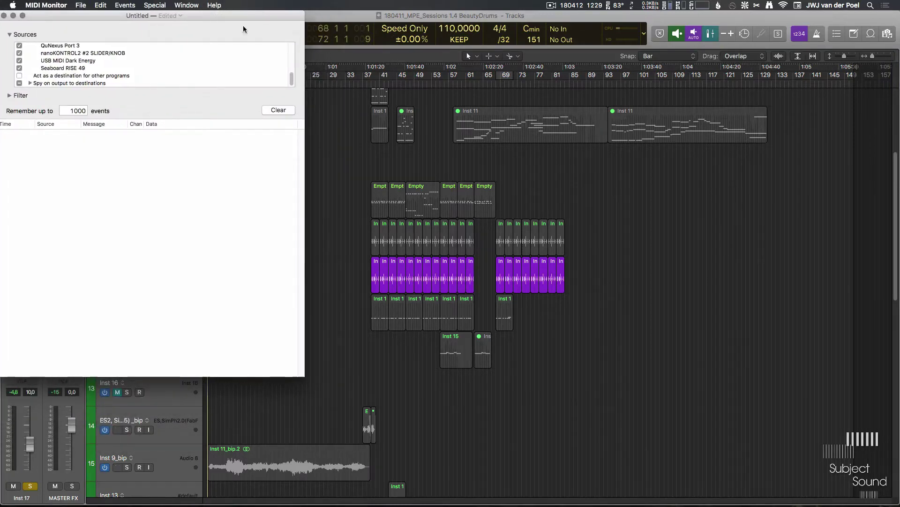
Move the MIDI Monitor window fully onto the screen and point out the Seaboard RISE 49 source
mouse_move(245, 18)
left_mouse_down()
mouse_move(255, 14)
mouse_move(249, 17)
left_mouse_up()
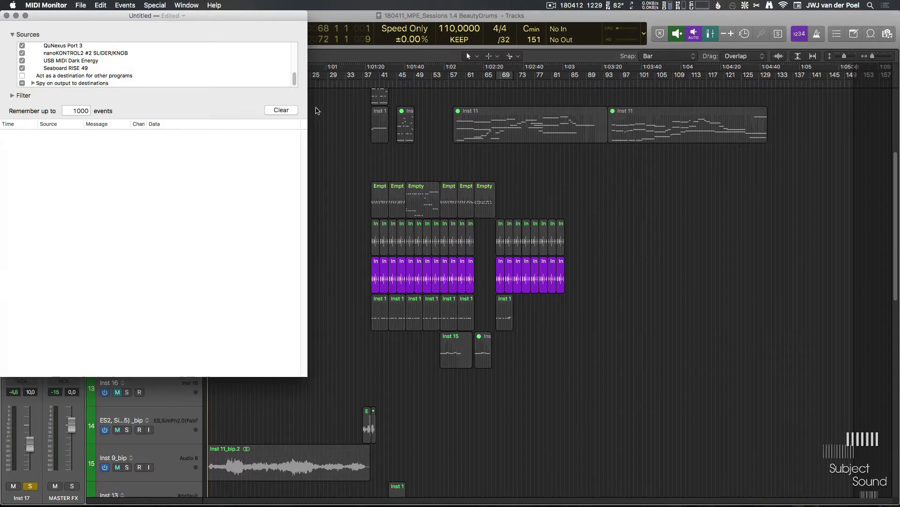
mouse_move(295, 80)
left_mouse_down()
mouse_move(297, 42)
mouse_move(294, 80)
left_mouse_up()
left_click(73, 69)
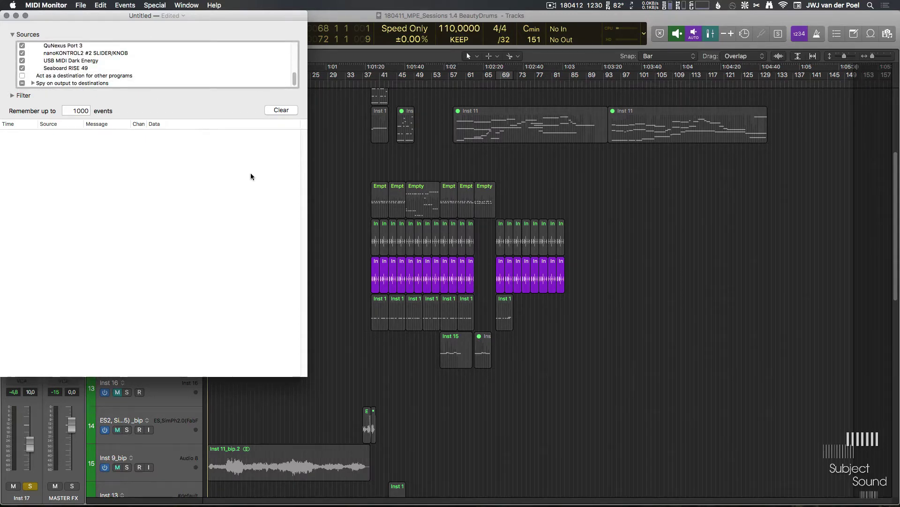
Switch to Logic Pro X, mute and unsolo the Inst 17 track, and return to the MIDI Monitor window
left_click(344, 114)
left_click(13, 485)
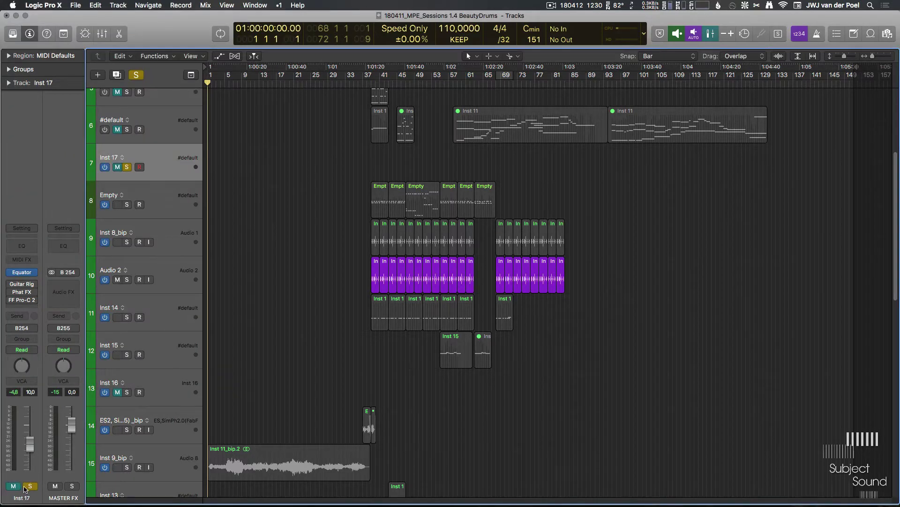
left_click(30, 485)
key("ctrl+Up")
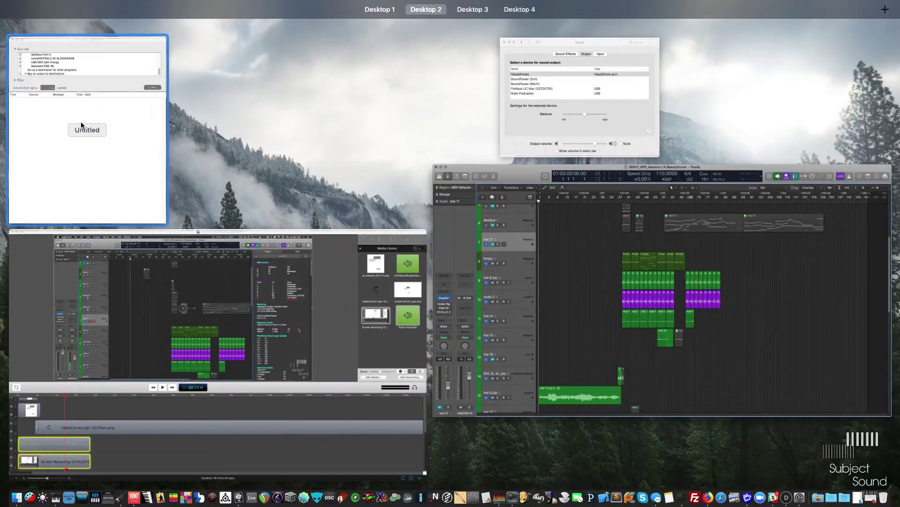
left_click(135, 148)
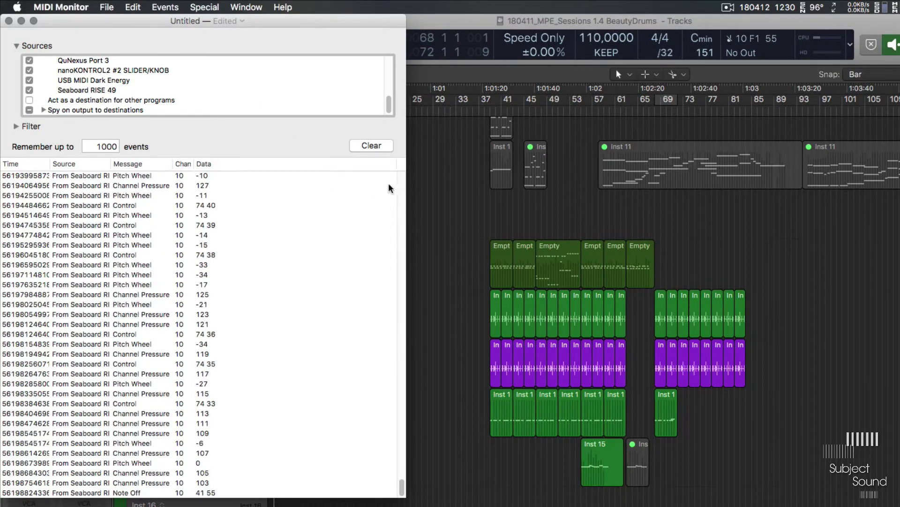
Review the captured Seaboard MIDI messages back to the earliest event and minimize the MIDI Monitor window
scroll(332, 225, "up", 10)
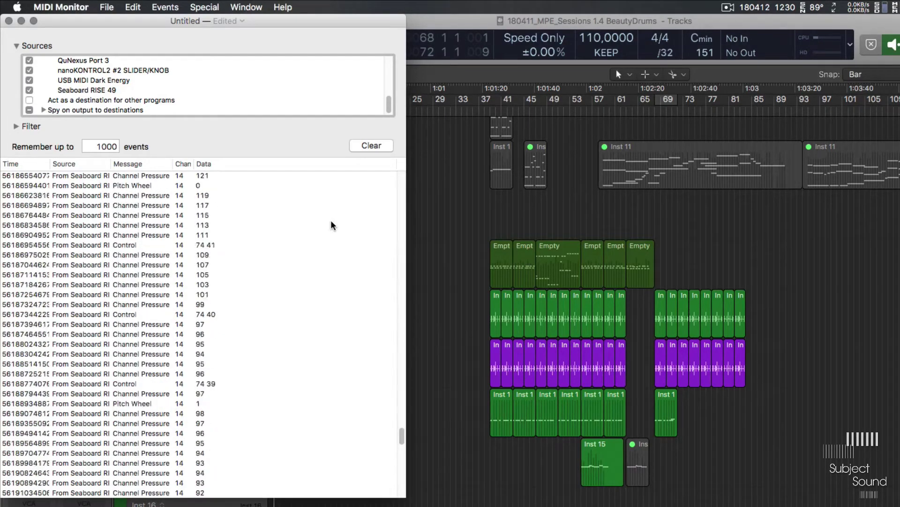
left_click_drag(396, 419, 397, 158)
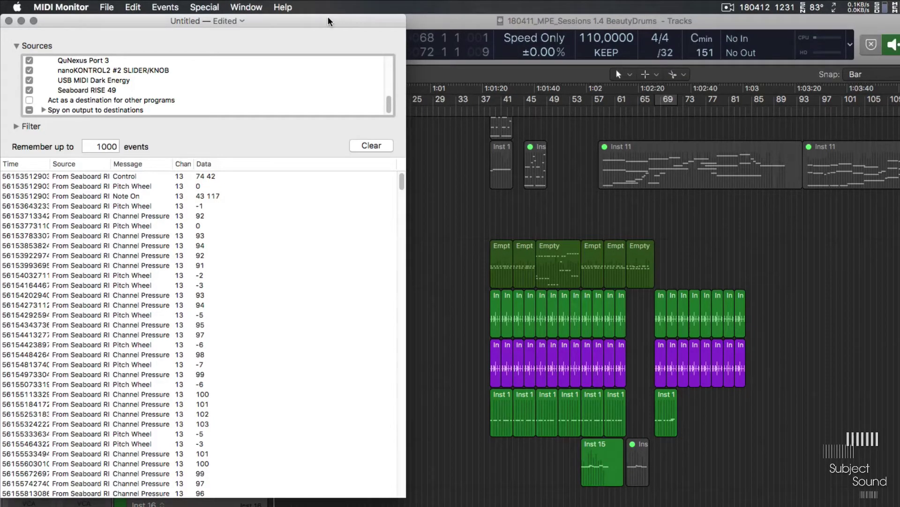
key("super+m")
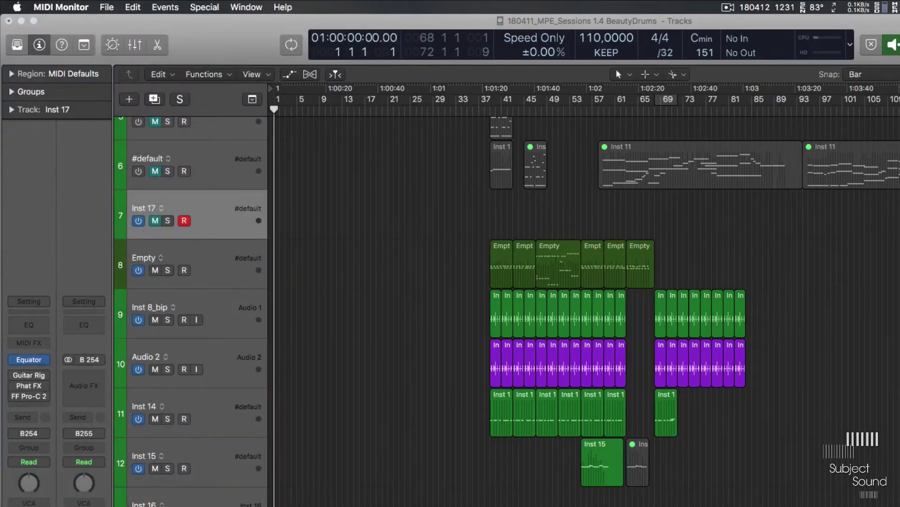
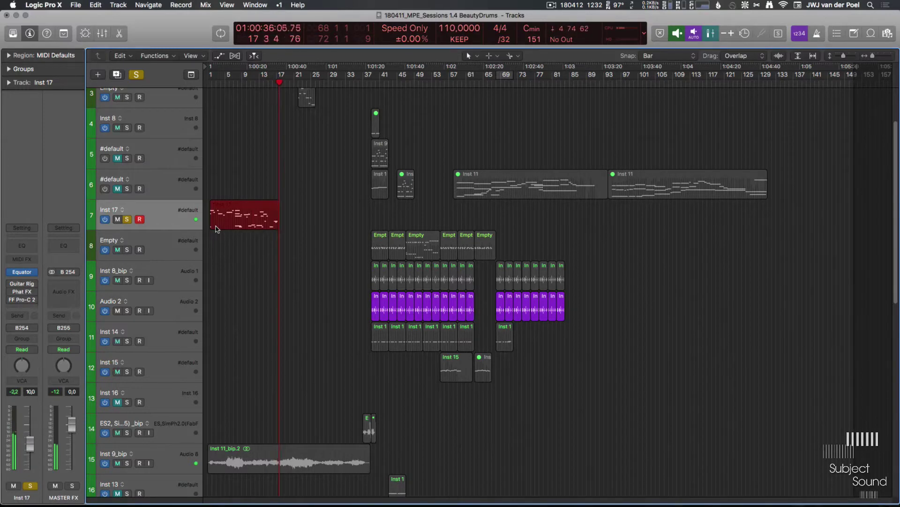
Stop the recording on the Inst 17 track, return the playhead to the start and enlarge the recorded region
key("space")
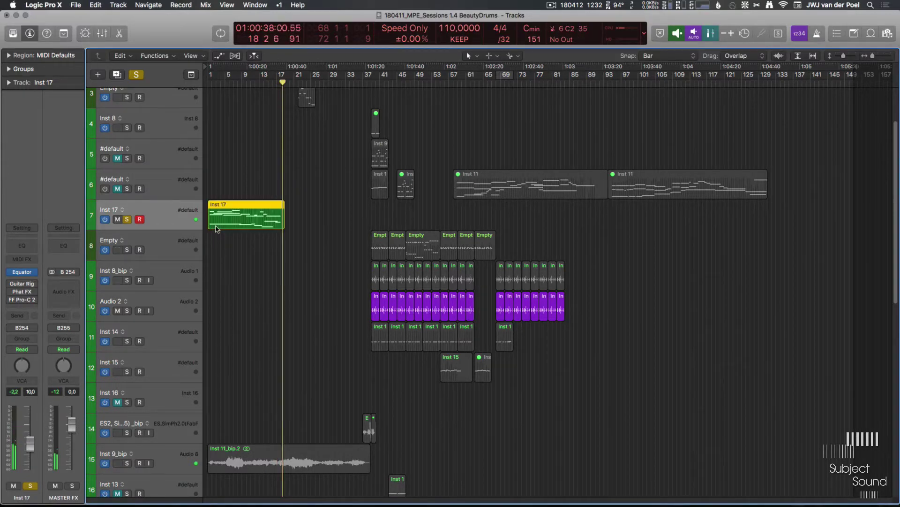
key("Return")
key("z")
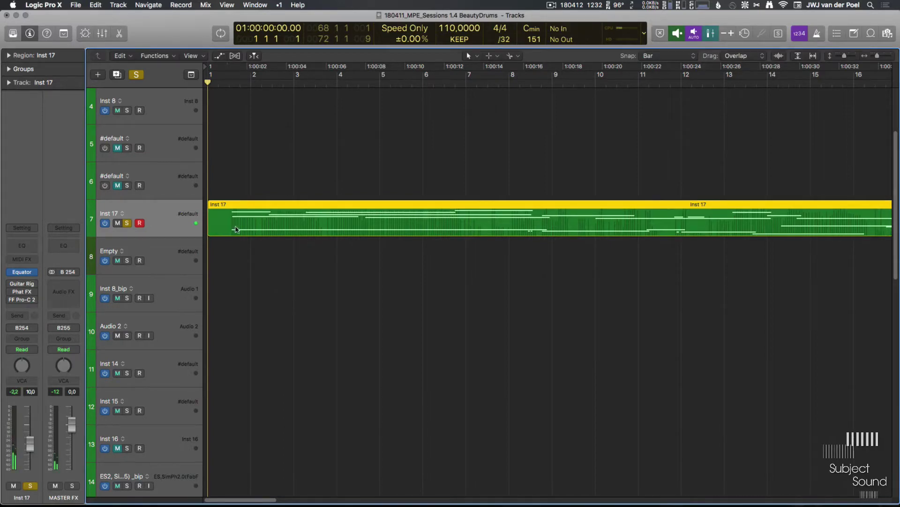
key("super+Left")
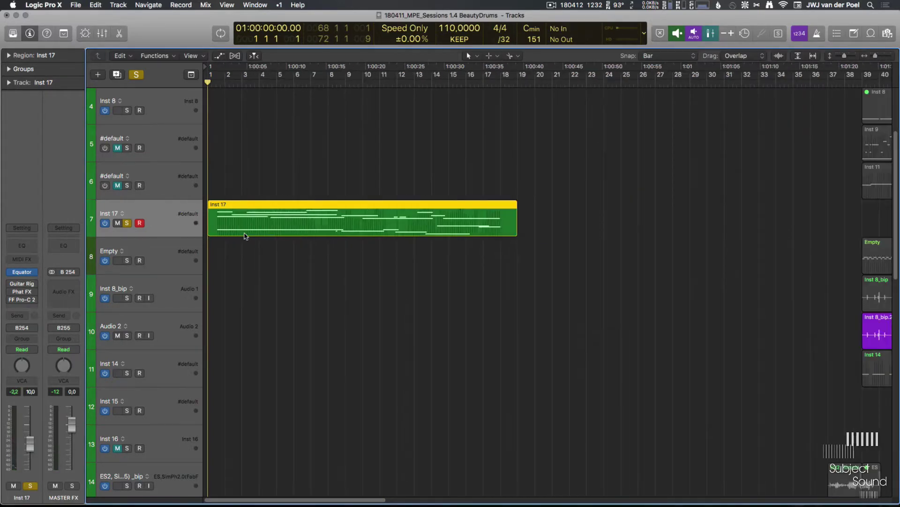
key("super+Down")
key("super+Down")
key("super+Down")
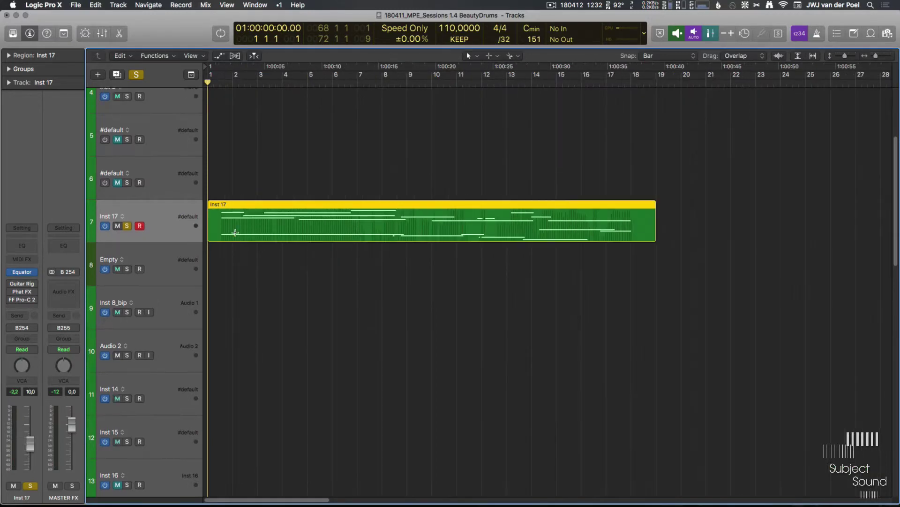
key("super+Down")
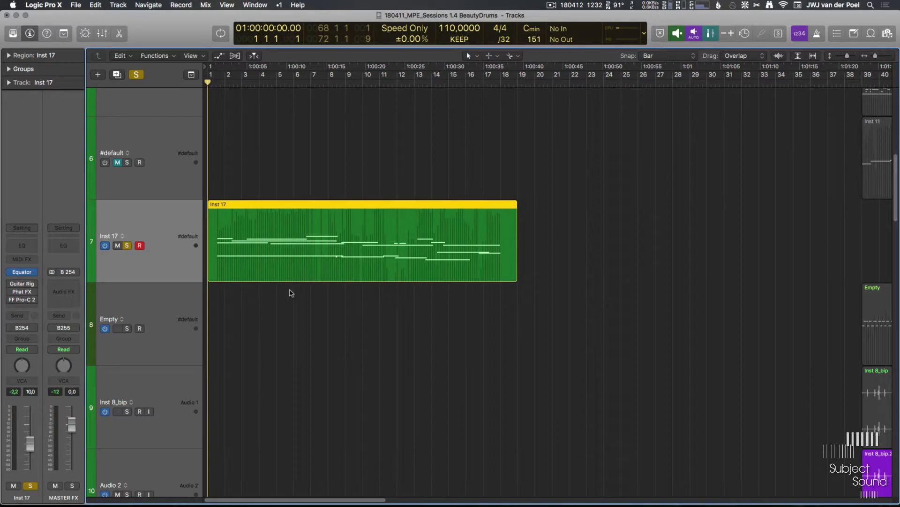
Check the recorded notes in the Piano Roll, and examine Inst 17's automation lanes and its list of used per-channel parameters
key("p")
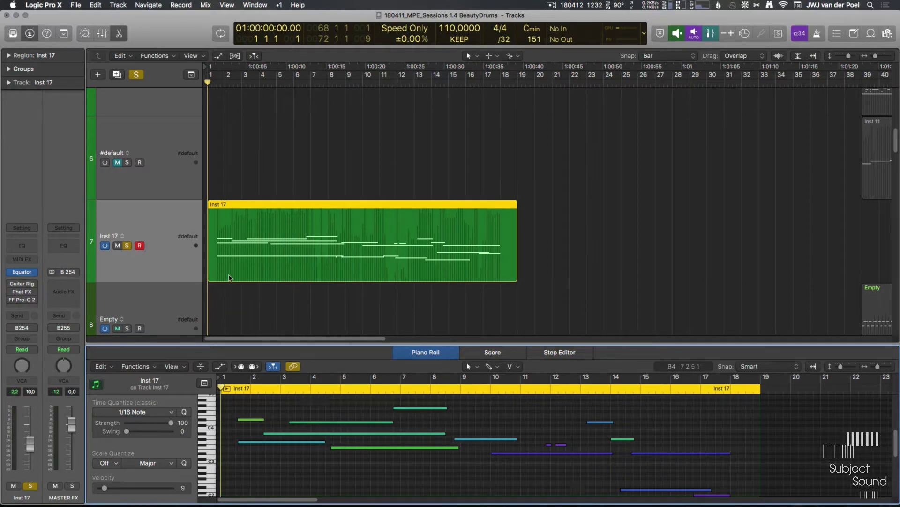
key("p")
key("a")
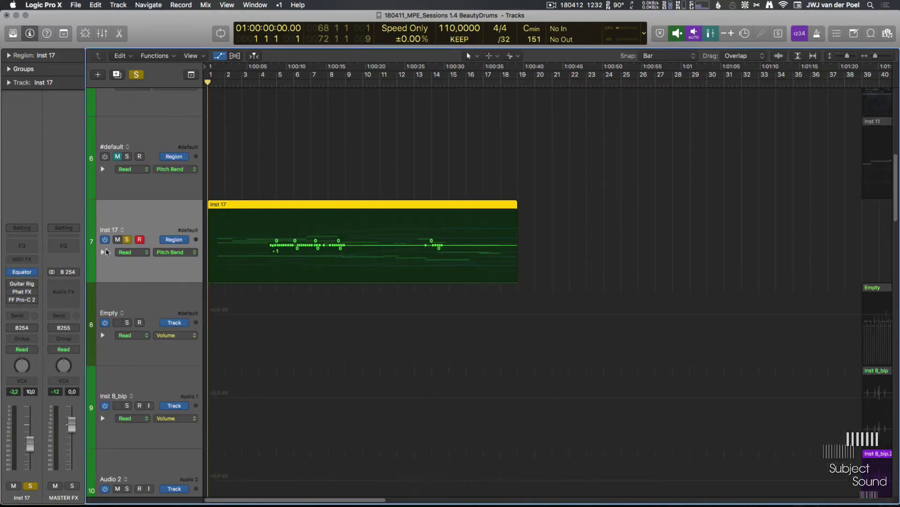
left_click(102, 252)
left_click(174, 252)
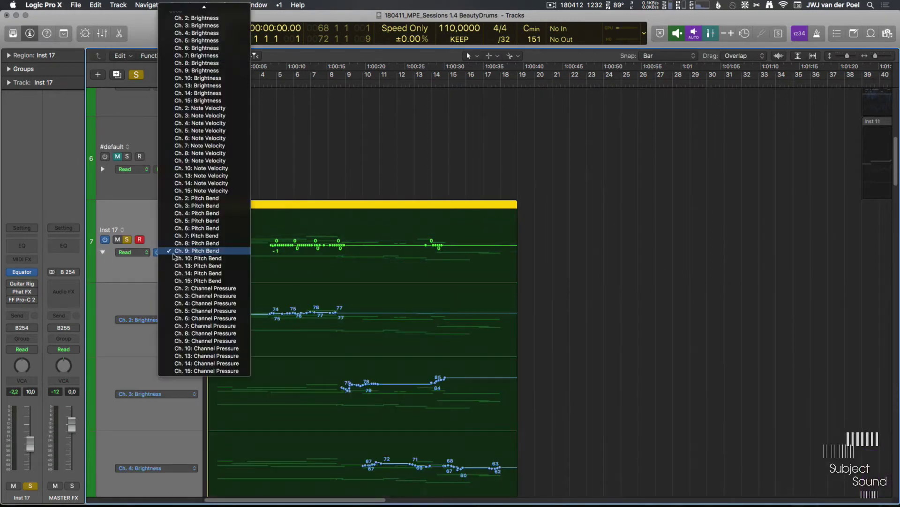
scroll(201, 204, "up", 5)
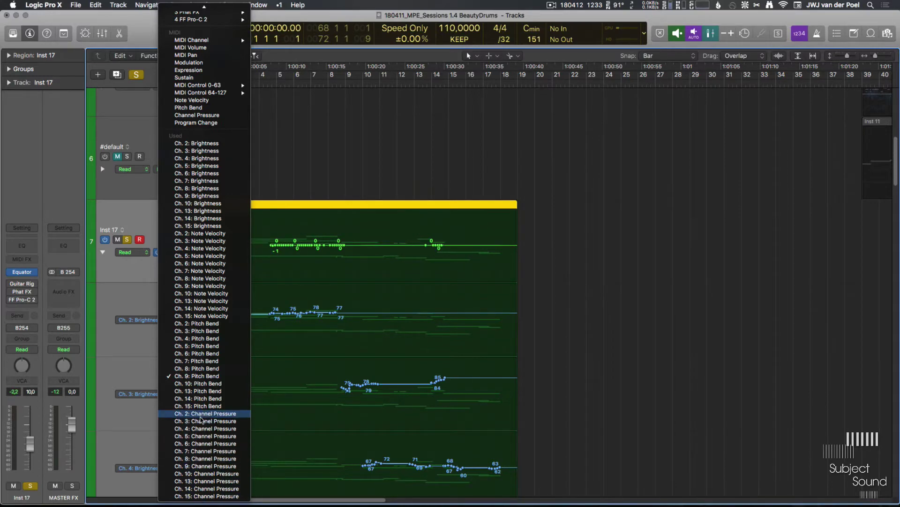
left_click(122, 230)
scroll(255, 225, "down", 3)
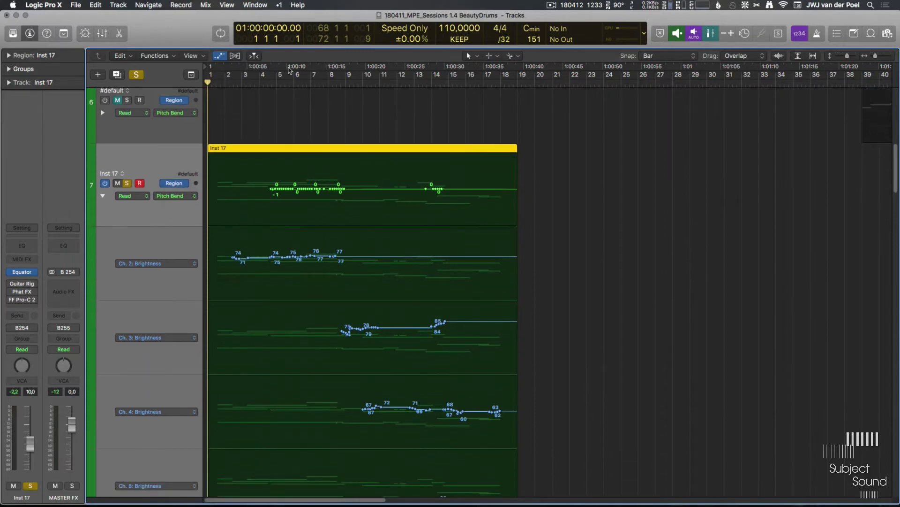
Set a cycle range from bar 4 to bar 8, hide the automation, and play the Inst 17 region
left_click(277, 78)
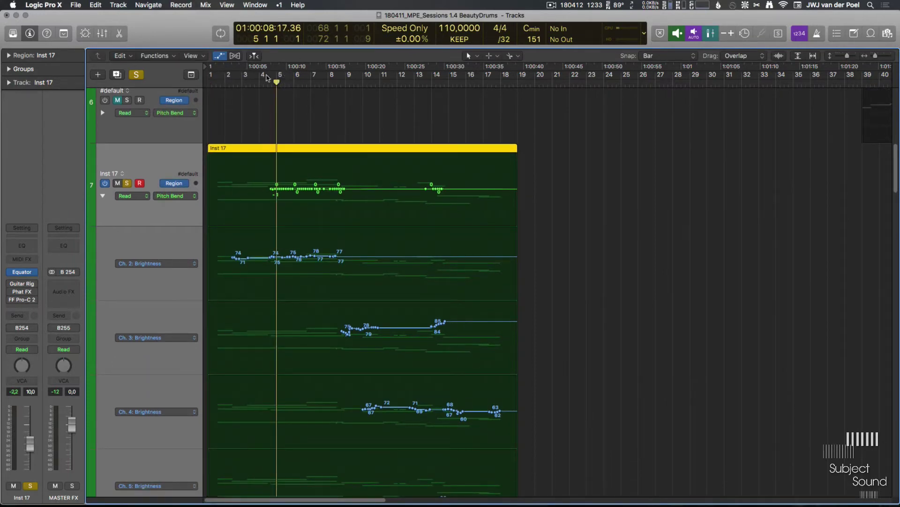
left_click_drag(266, 78, 327, 76)
key("a")
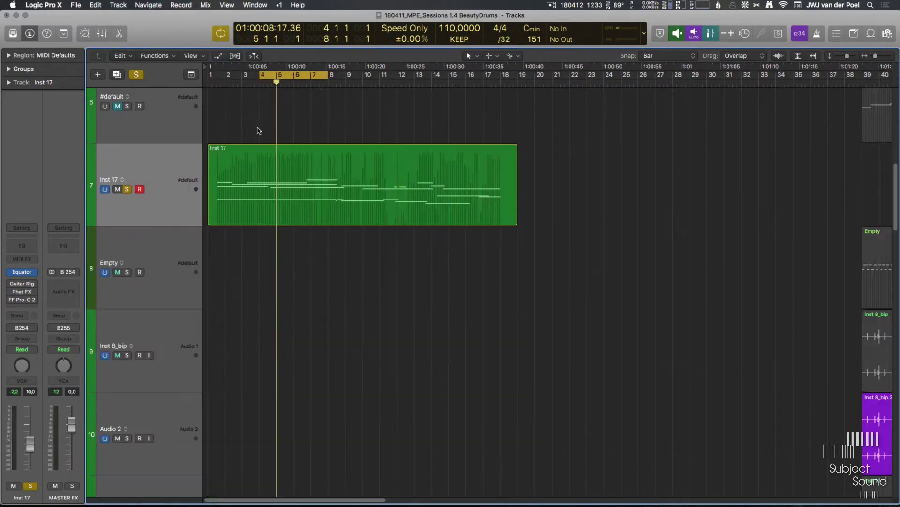
key("super+Down")
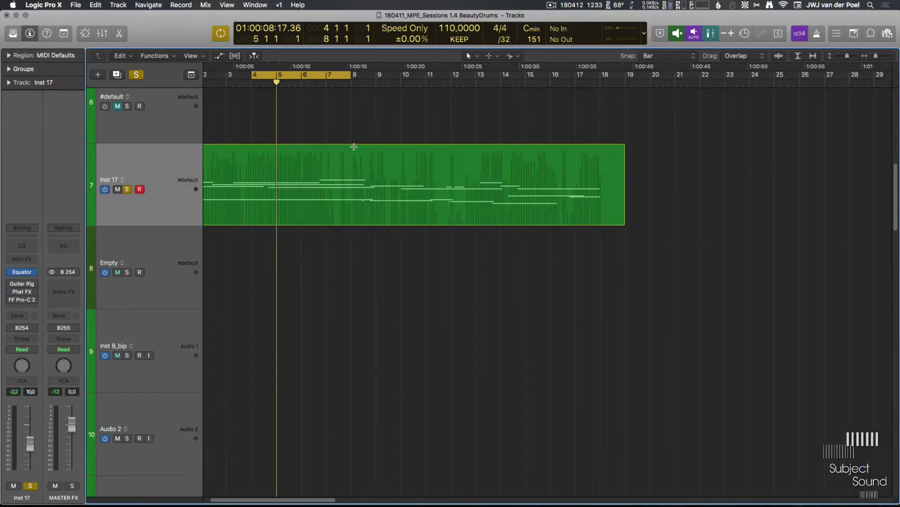
key("super+Right")
scroll(355, 149, "left", 3)
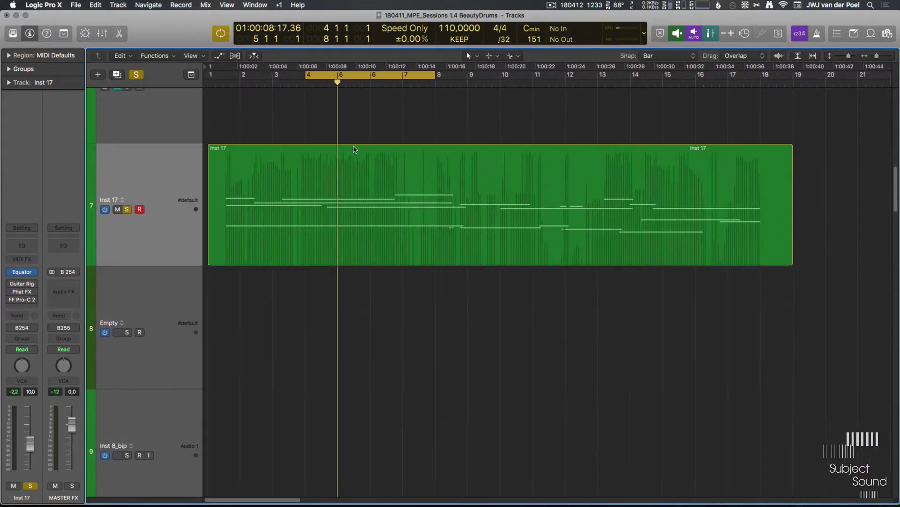
key("space")
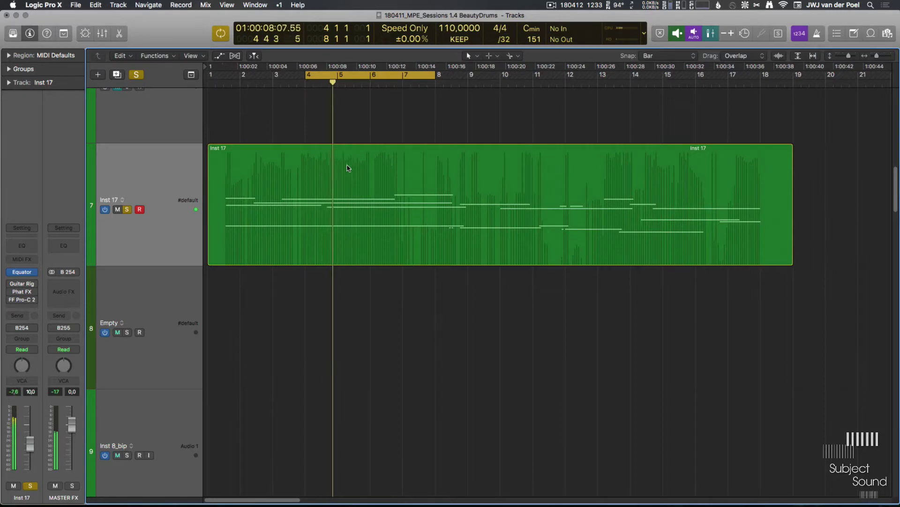
Toggle cycle mode off and on during playback, move the range to bars 8–12, and trim its start to 8 3 8 1
left_click(366, 74)
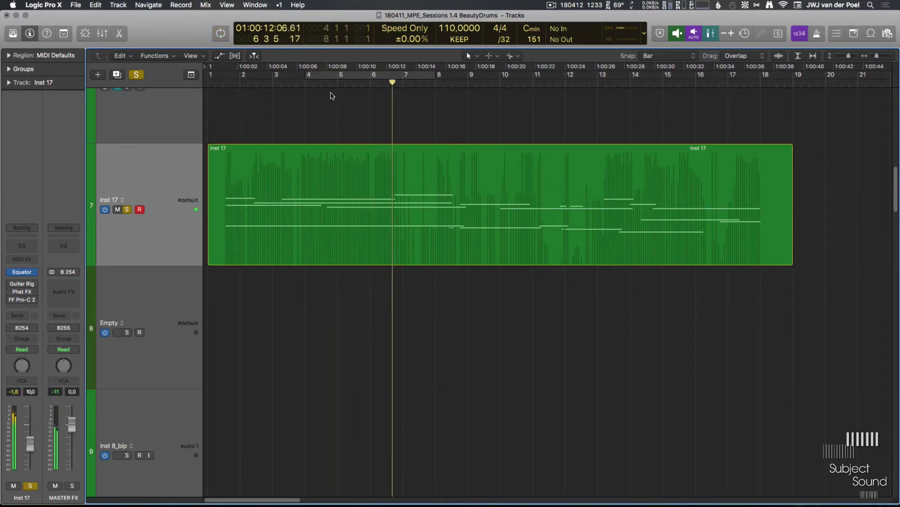
left_click(382, 78)
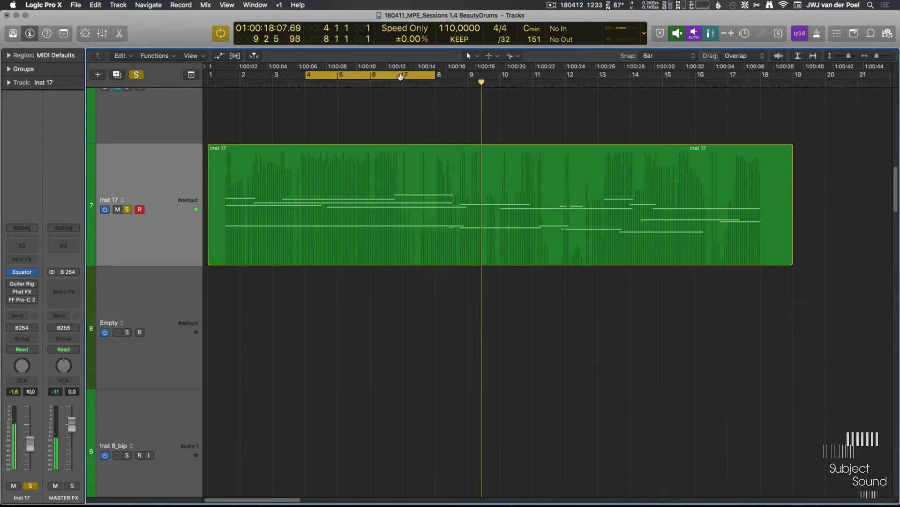
left_click_drag(373, 75, 502, 75)
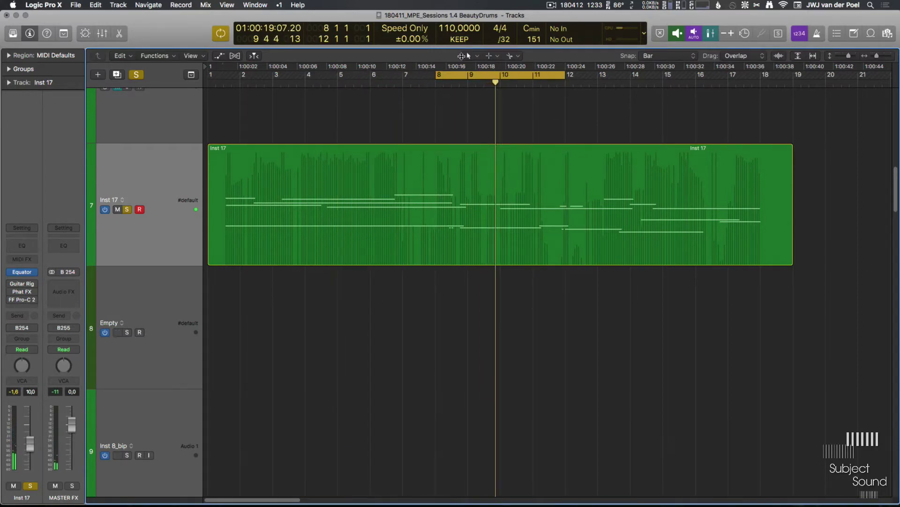
left_click_drag(437, 81, 460, 80)
Open the Inst 17 region in the Piano Roll and play the cycle range while examining its notes
left_click(491, 181)
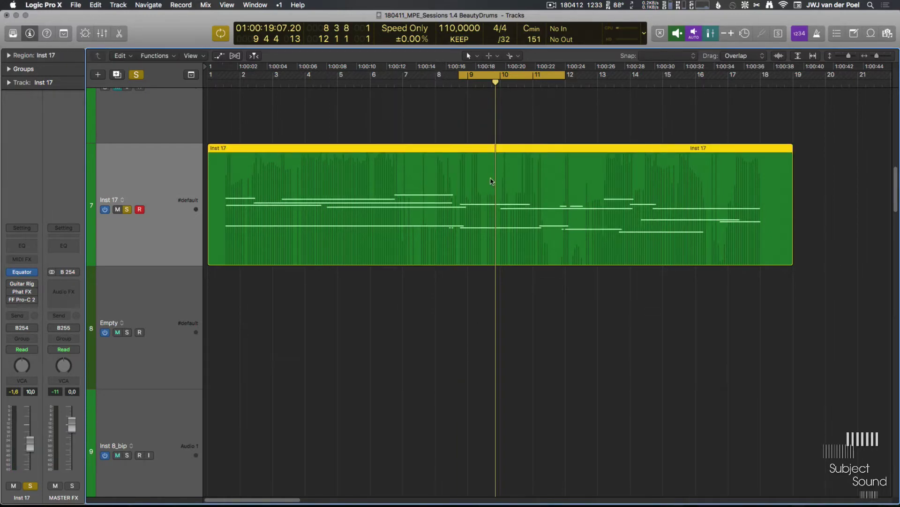
double_click(491, 181)
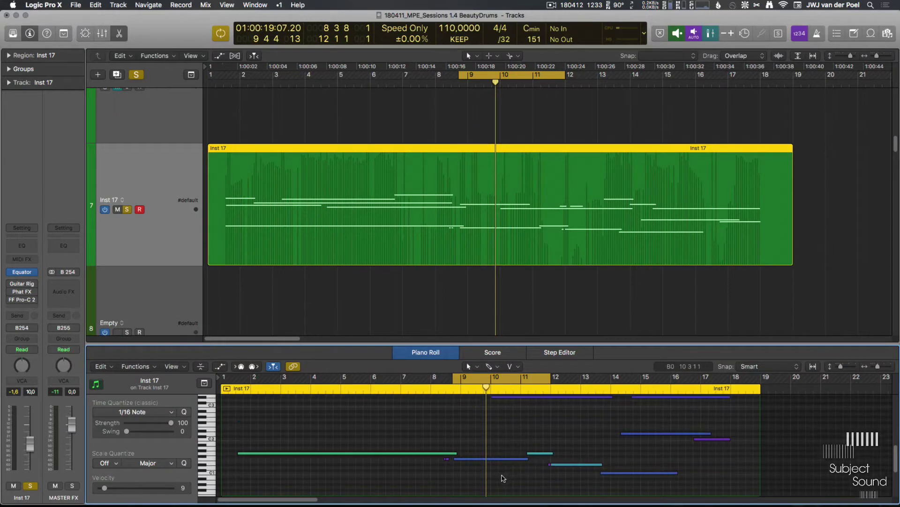
key("space")
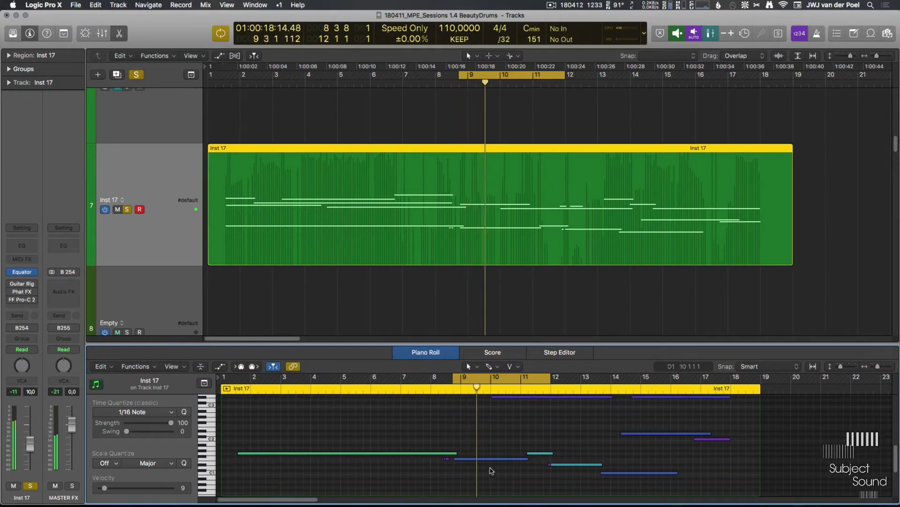
scroll(491, 474, "up", 3)
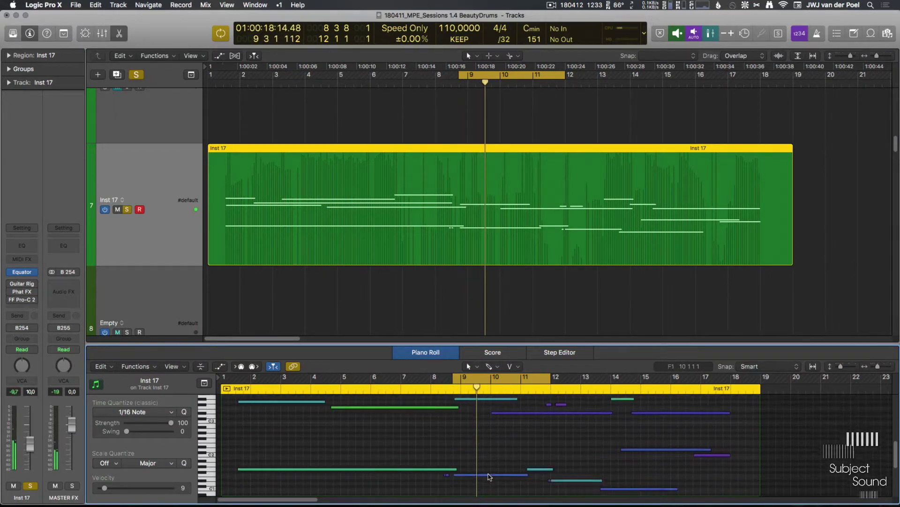
scroll(490, 477, "down", 2)
scroll(490, 476, "down", 2)
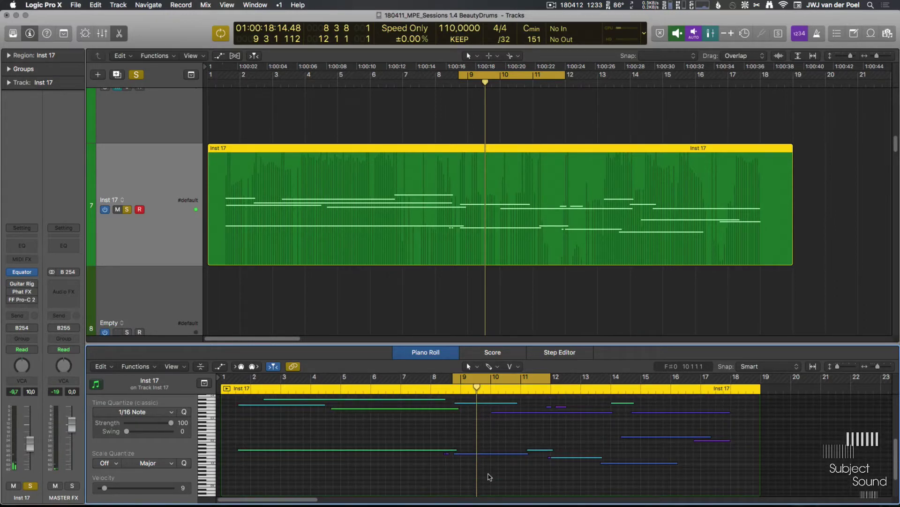
Show the automation in the Piano Roll and on the tracks, and set Inst 17's automation parameter to Ch. 2: Pitch Bend
key("a")
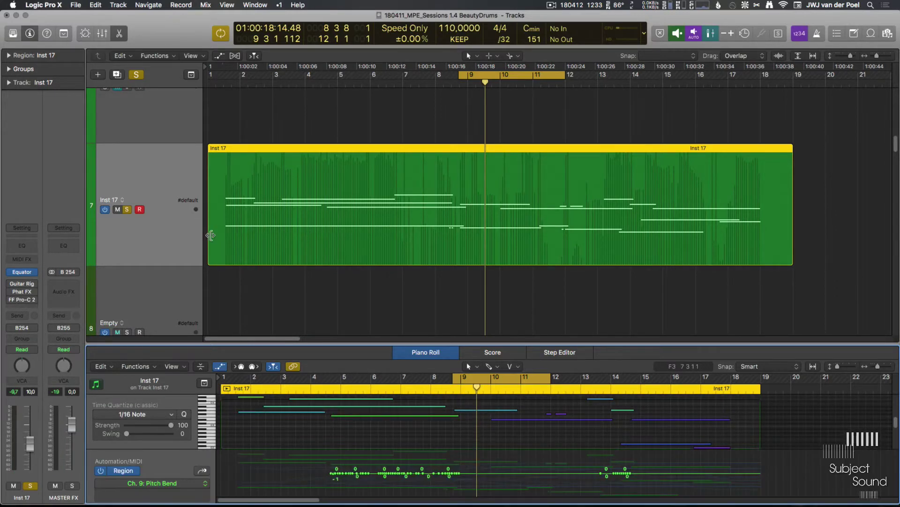
left_click(162, 228)
key("a")
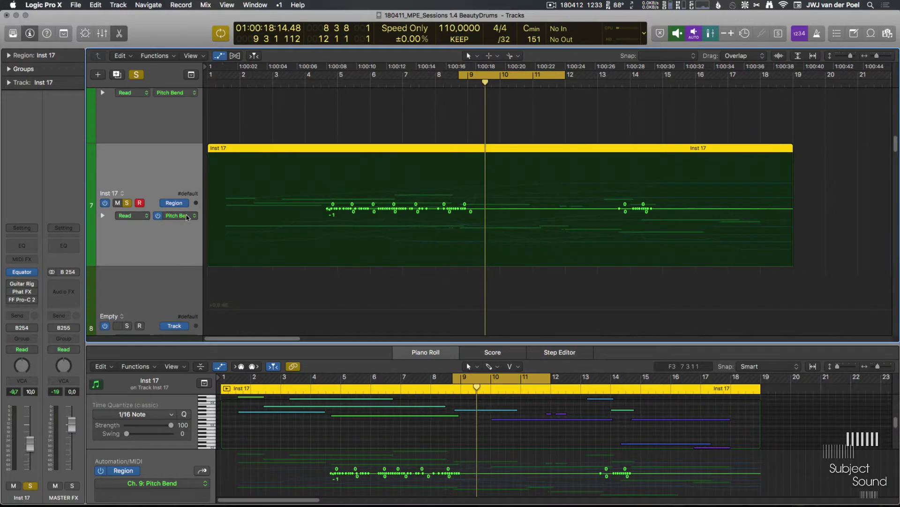
left_click(186, 216)
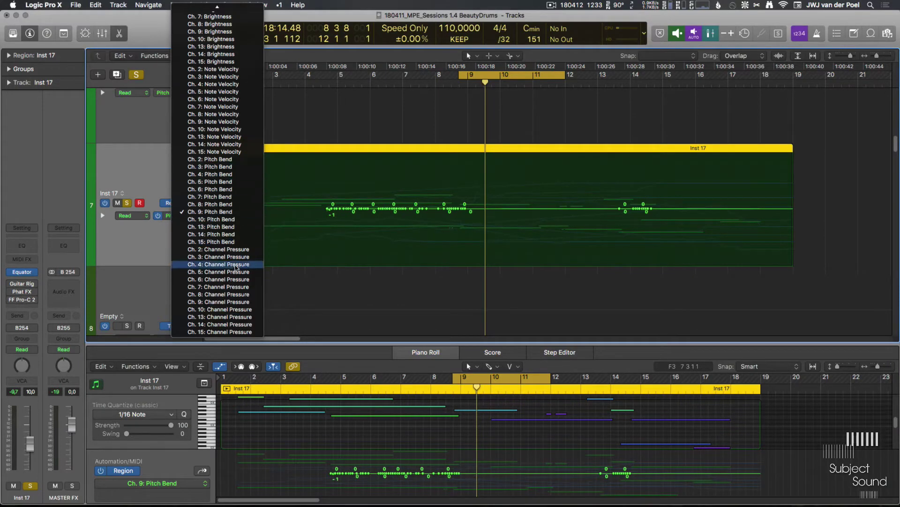
left_click(218, 159)
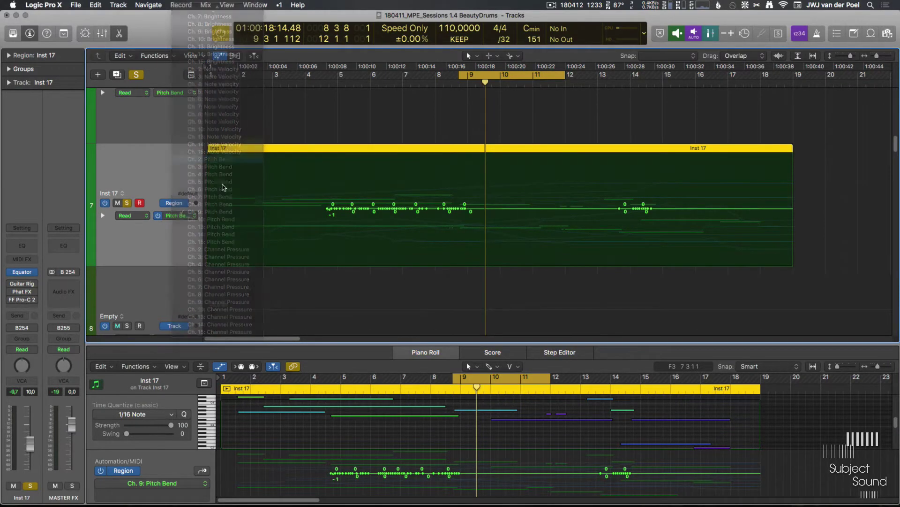
Step Inst 17's automation lane through the per-channel Pitch Bend parameters from Ch. 3 and Ch. 4 onward to compare their curves
left_click(175, 220)
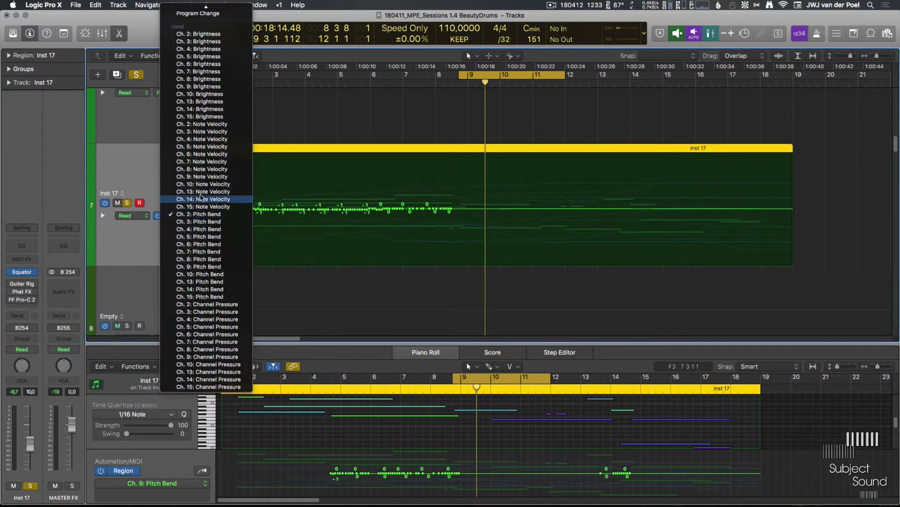
left_click(218, 223)
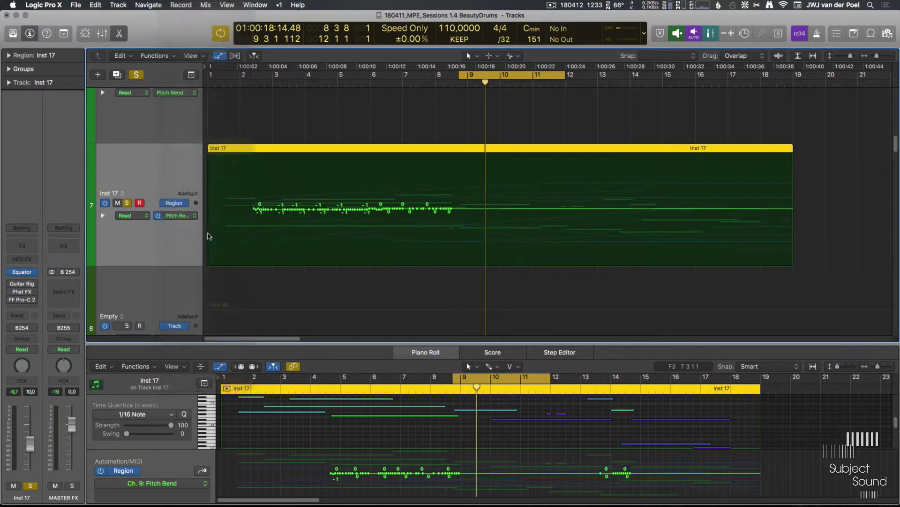
left_click(189, 215)
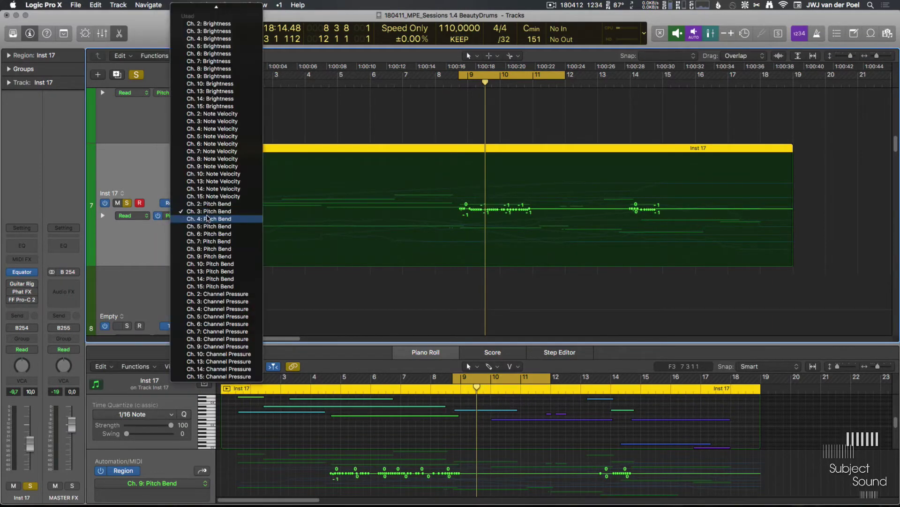
left_click(217, 219)
left_click(187, 216)
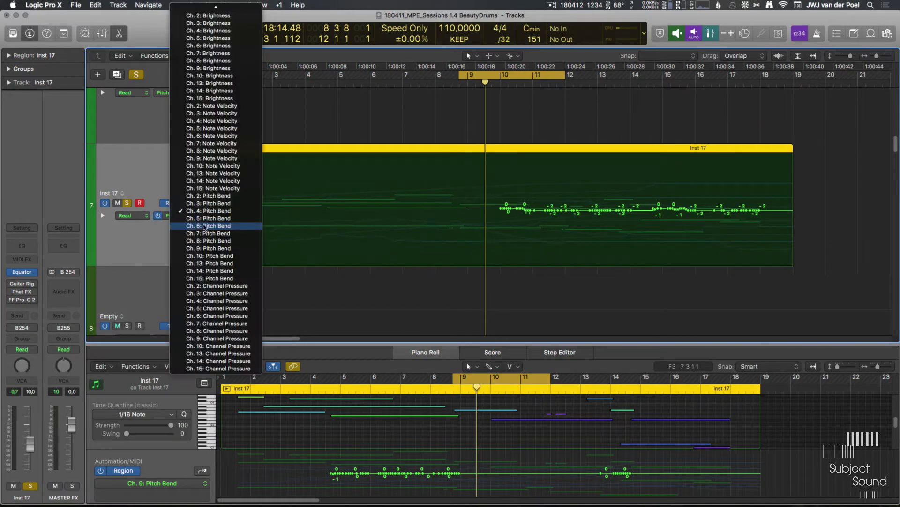
left_click(198, 219)
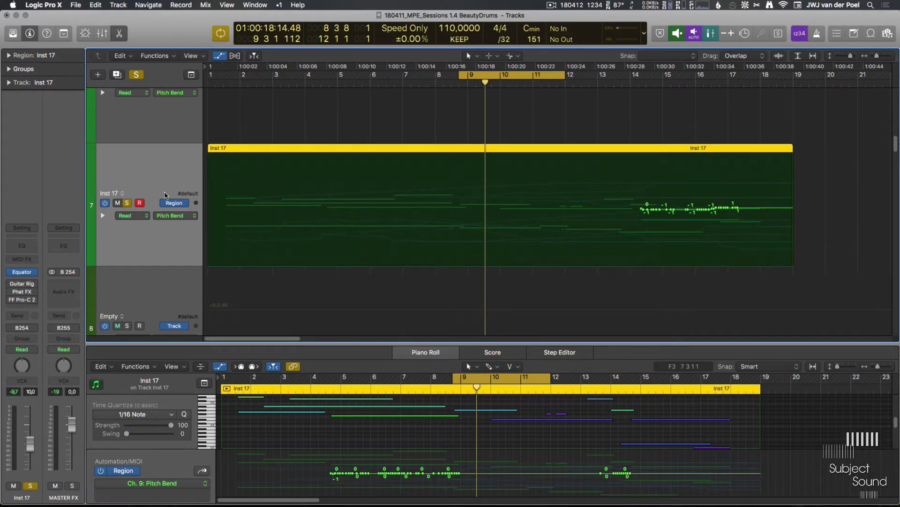
Open the Inst 17 region's Event List in a separate window and move that window aside
key("super+0")
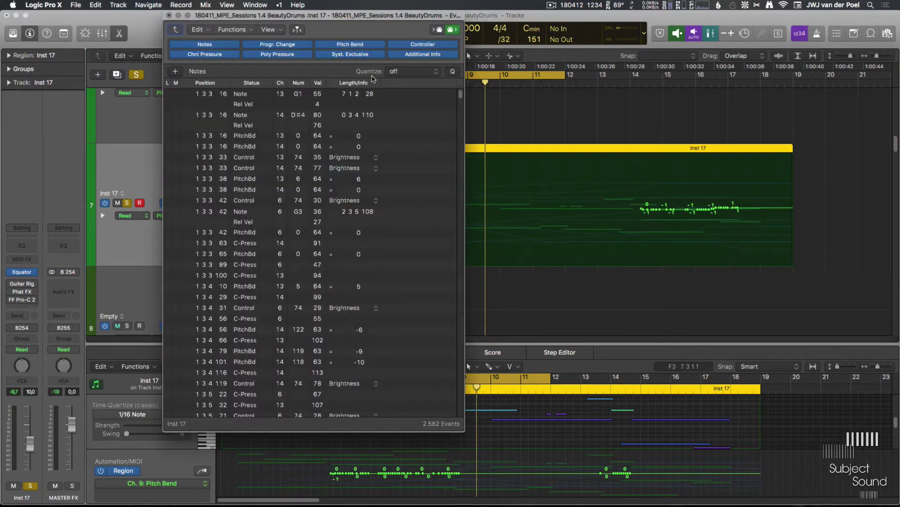
left_click_drag(346, 12, 262, 13)
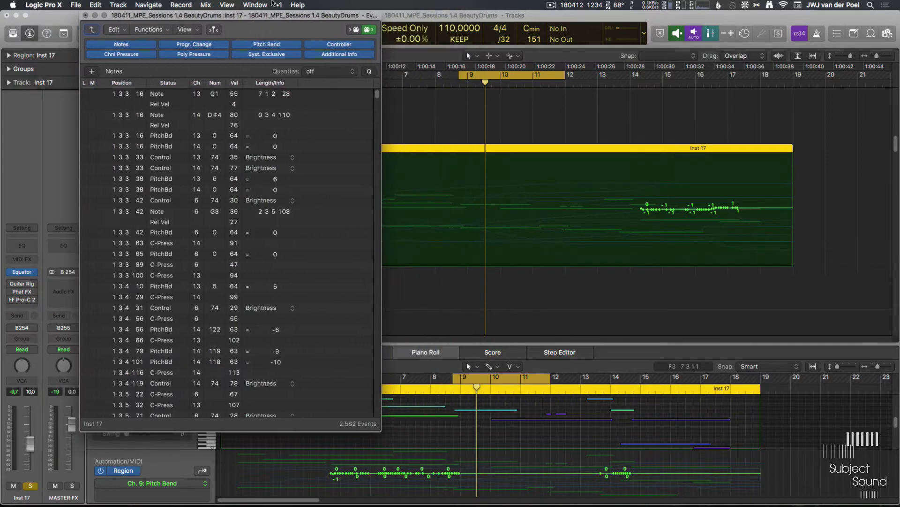
left_click(258, 4)
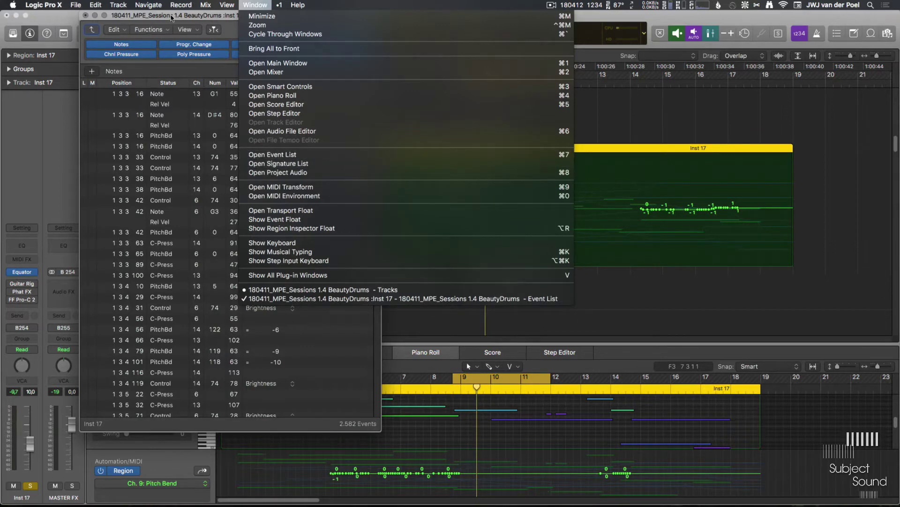
left_click(734, 61)
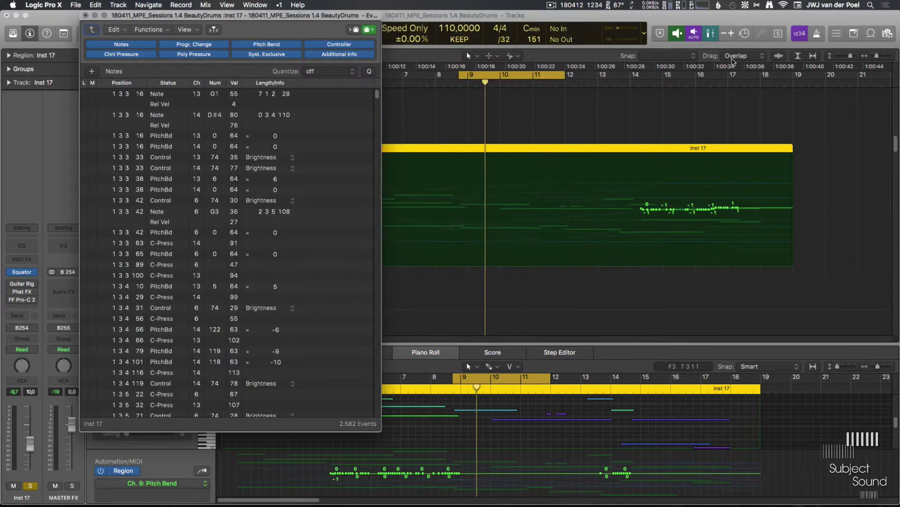
Try the docked Event list beside the tracks, and set the floating Event List's link mode to Same Level
left_click(840, 36)
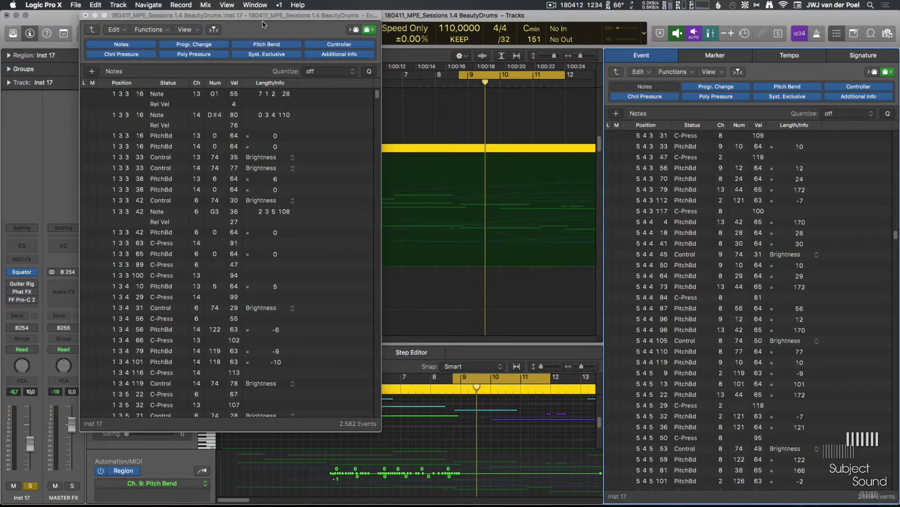
left_click(427, 148)
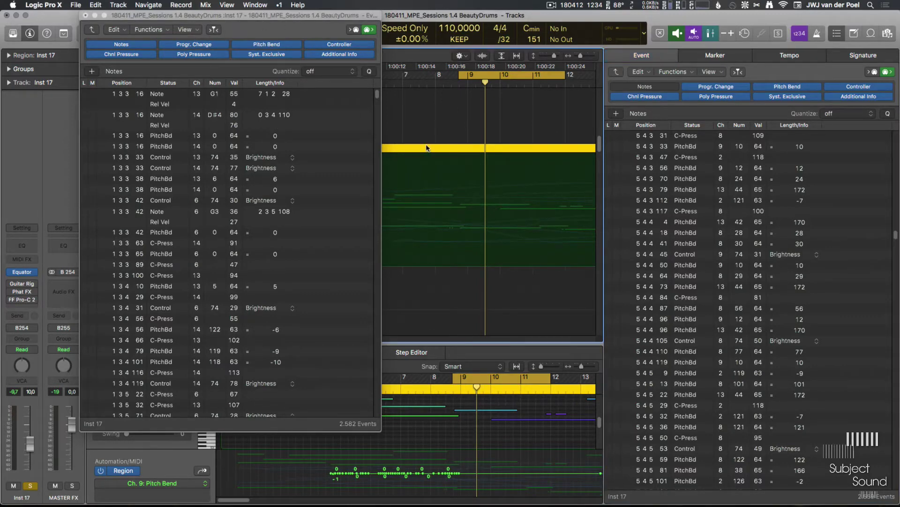
left_click(186, 30)
mouse_move(231, 40)
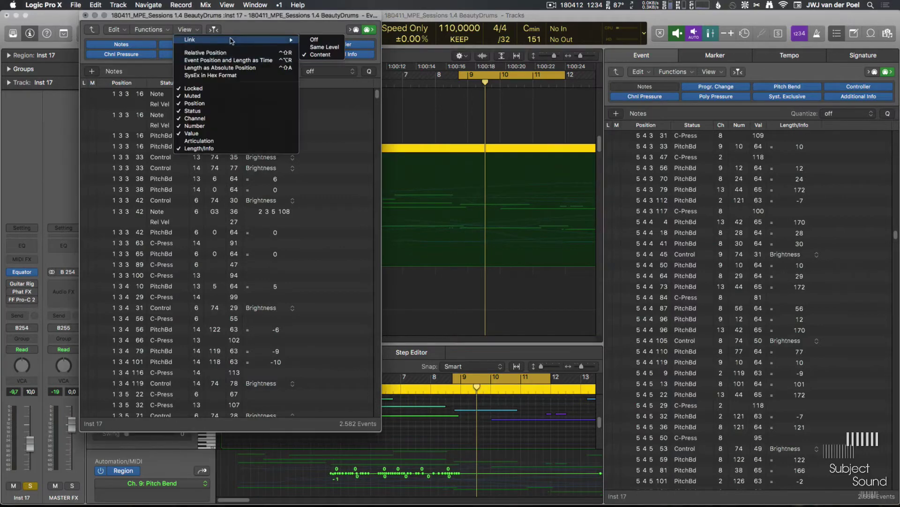
left_click(324, 47)
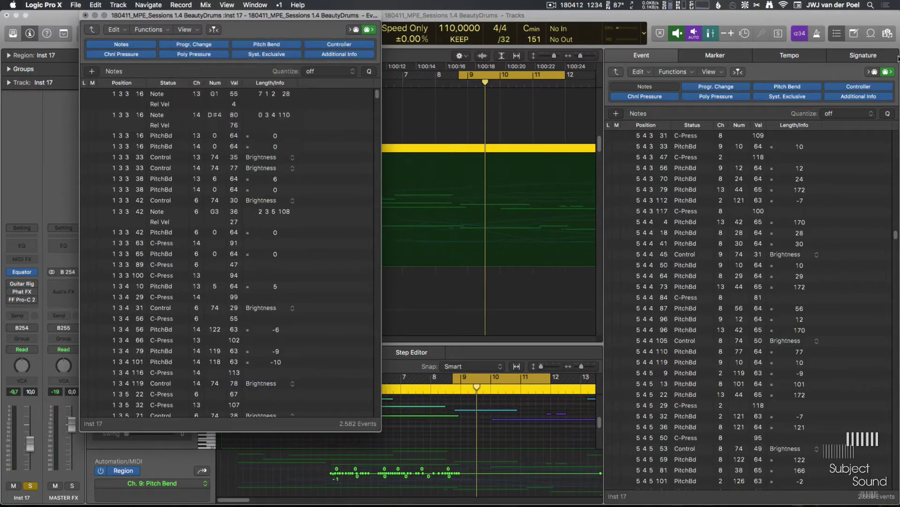
left_click(887, 34)
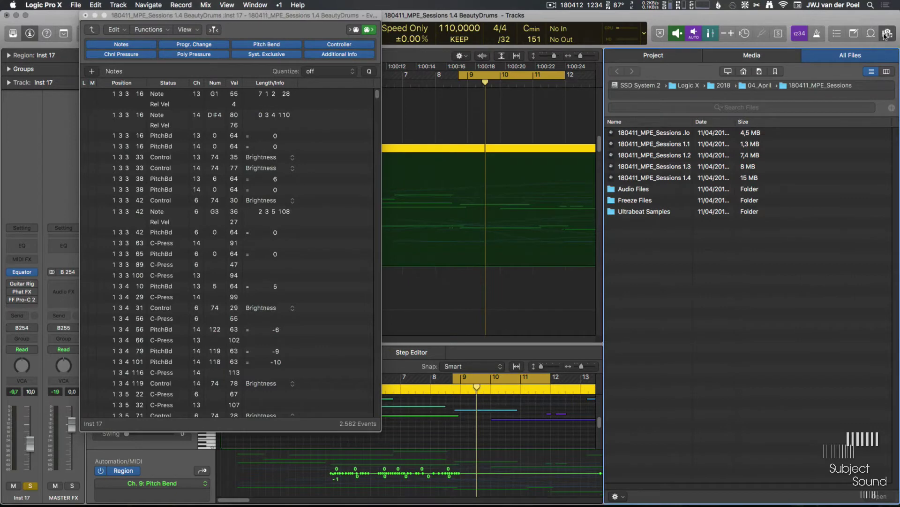
left_click(887, 34)
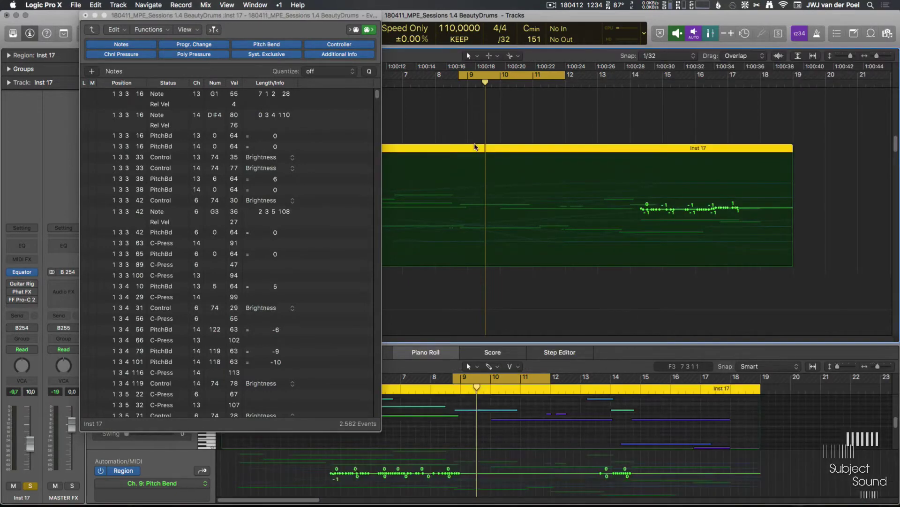
Set the floating Event List's link mode to Content
left_click(196, 31)
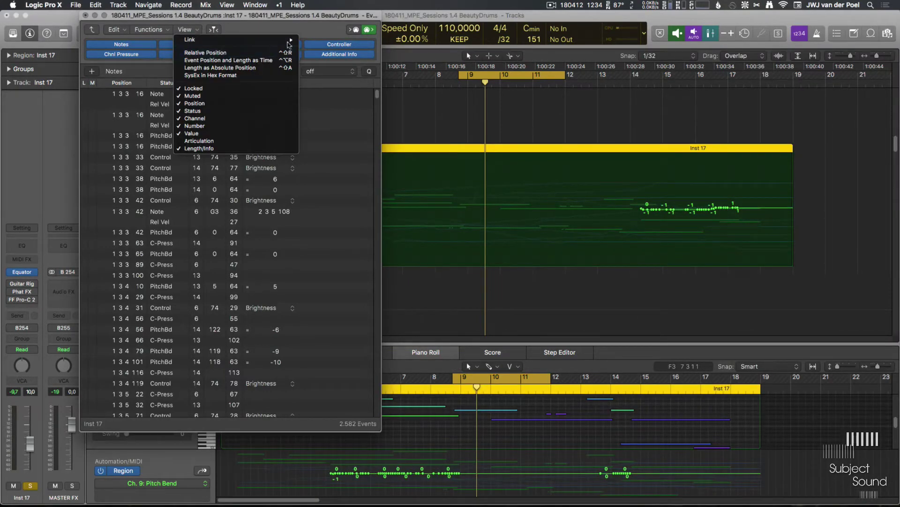
mouse_move(281, 39)
left_click(338, 55)
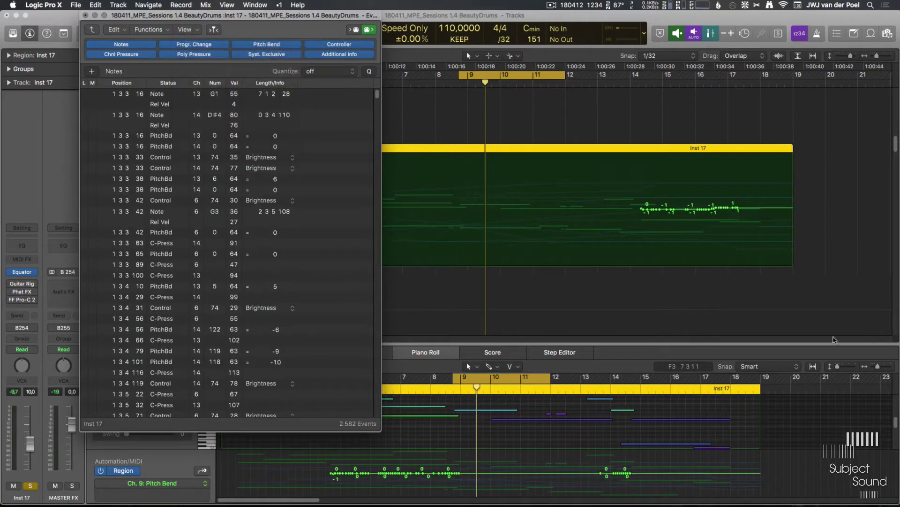
Hide the track automation and select the first two Empty regions one after the other to view their events in the Event List
scroll(624, 210, "down", 5)
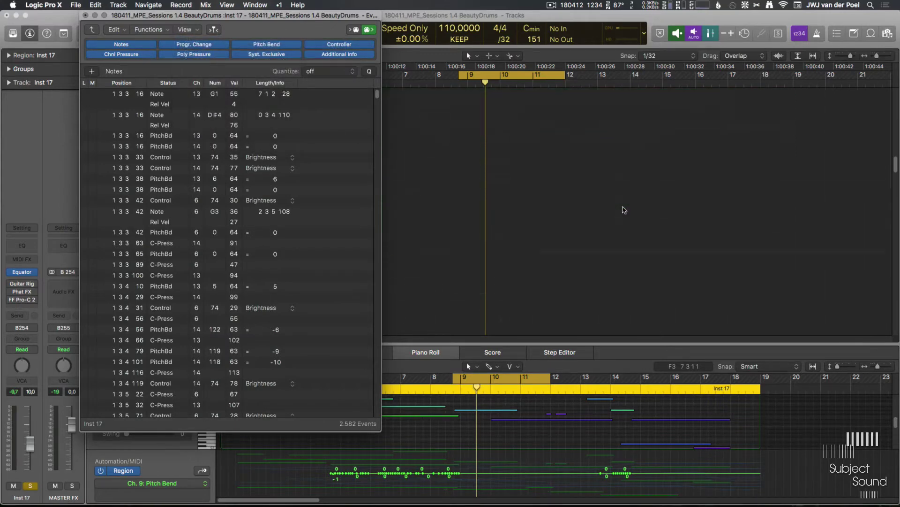
scroll(497, 173, "up", 5)
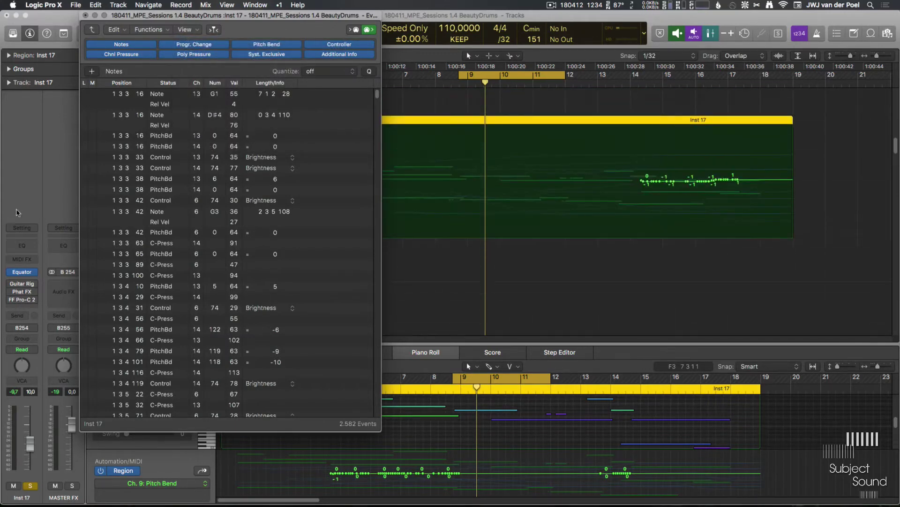
scroll(543, 246, "down", 8)
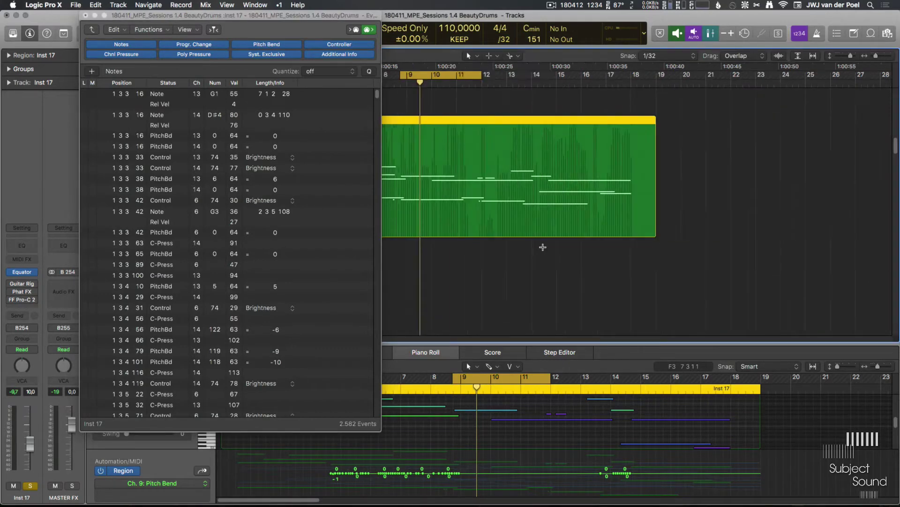
left_click(543, 246)
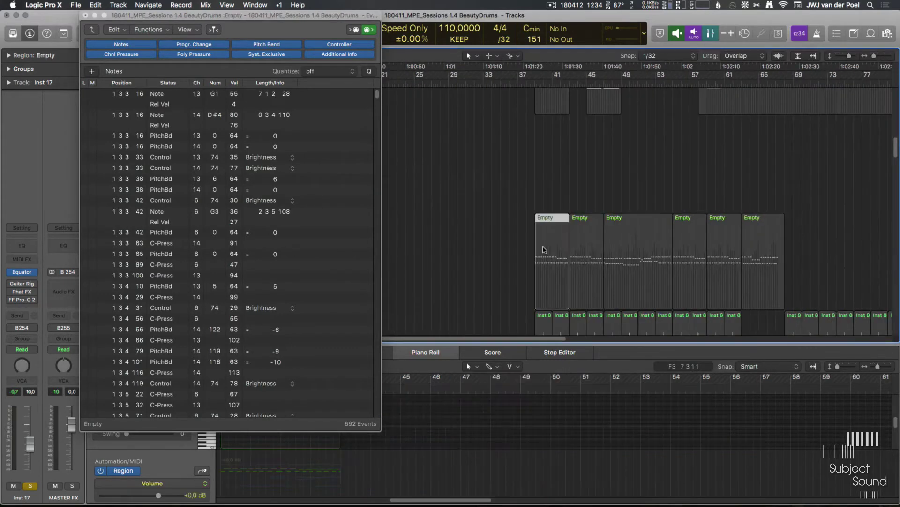
left_click(572, 248)
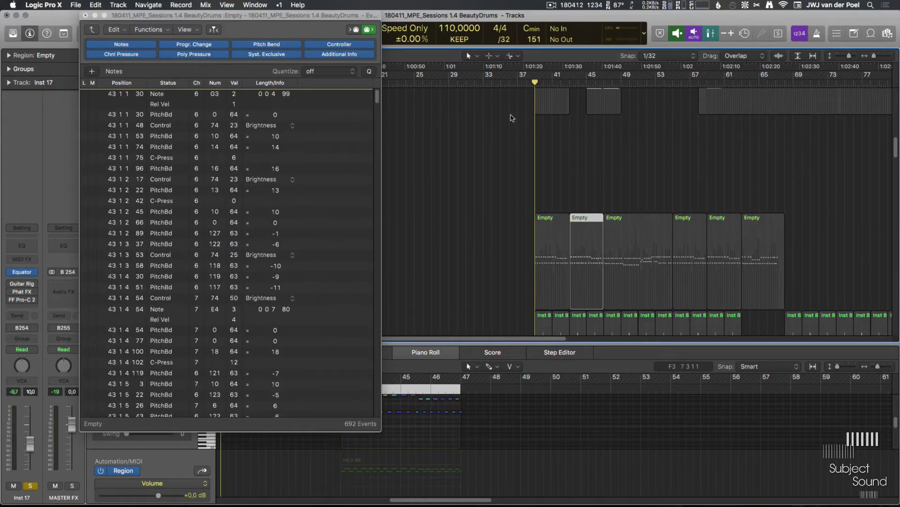
Move the Event List window clear of the Inst 17 region and select that region to list its events
scroll(512, 118, "up", 2)
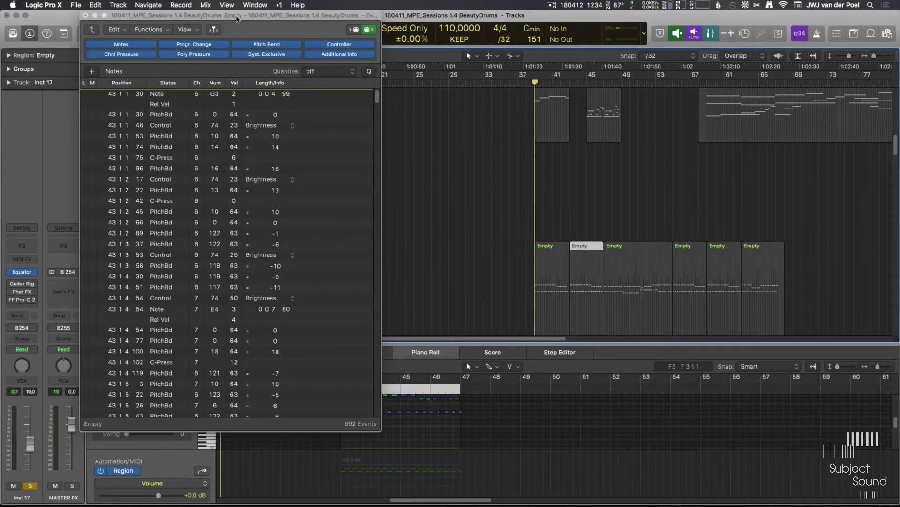
left_click_drag(237, 16, 157, 15)
left_click(335, 178)
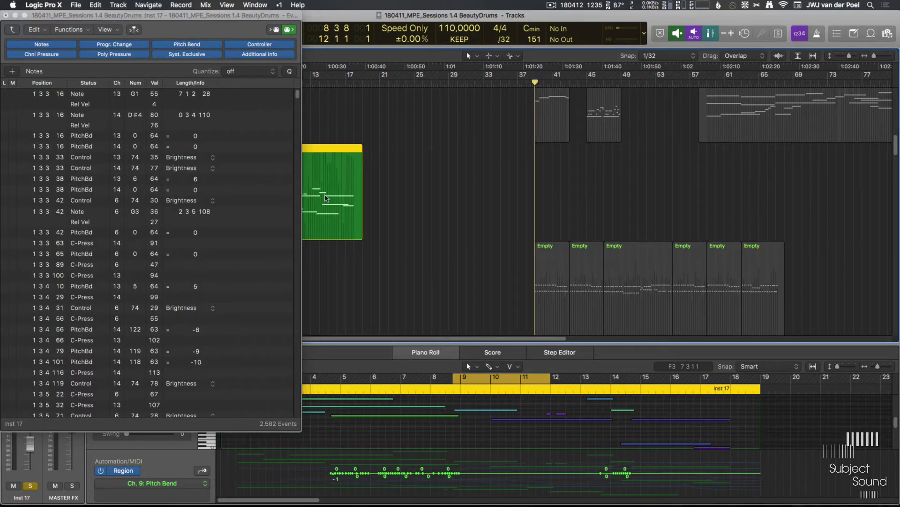
Turn on Catch Playhead in the Event List and play the cycle range while following Inst 17's events
left_click(135, 29)
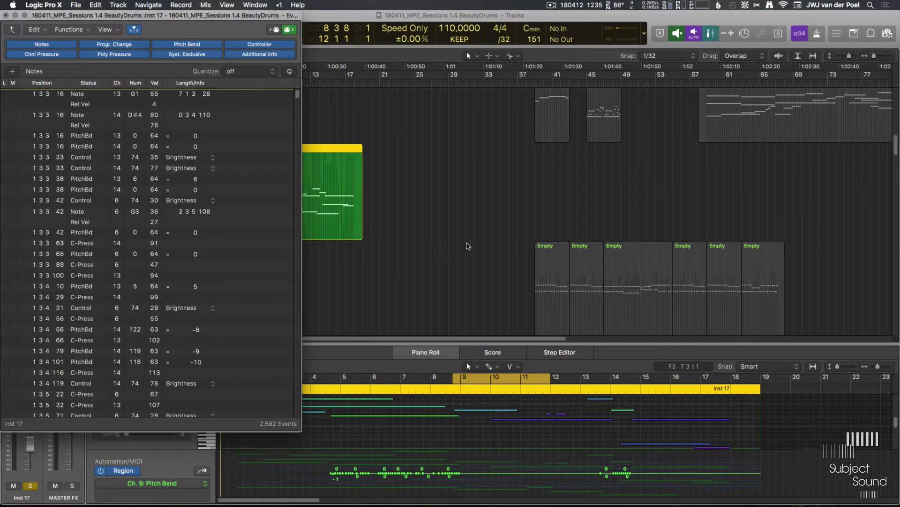
key("space")
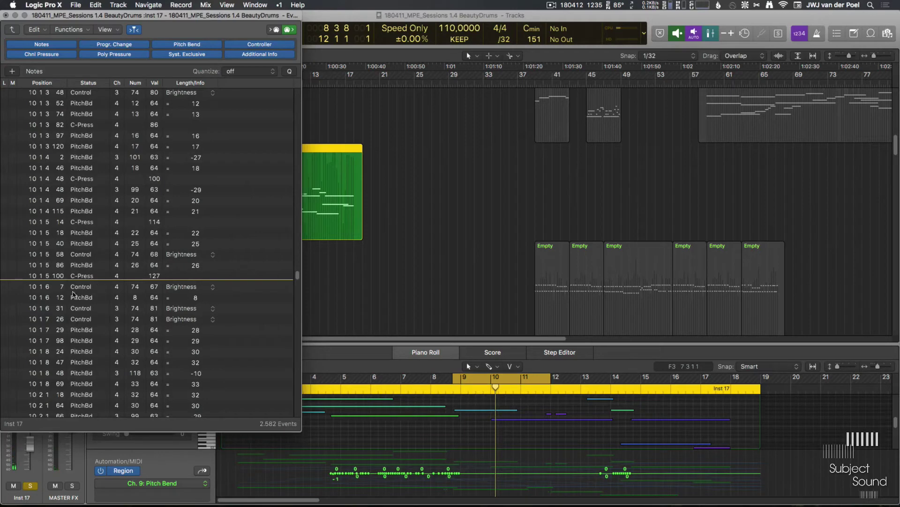
scroll(126, 295, "up", 6)
key("space")
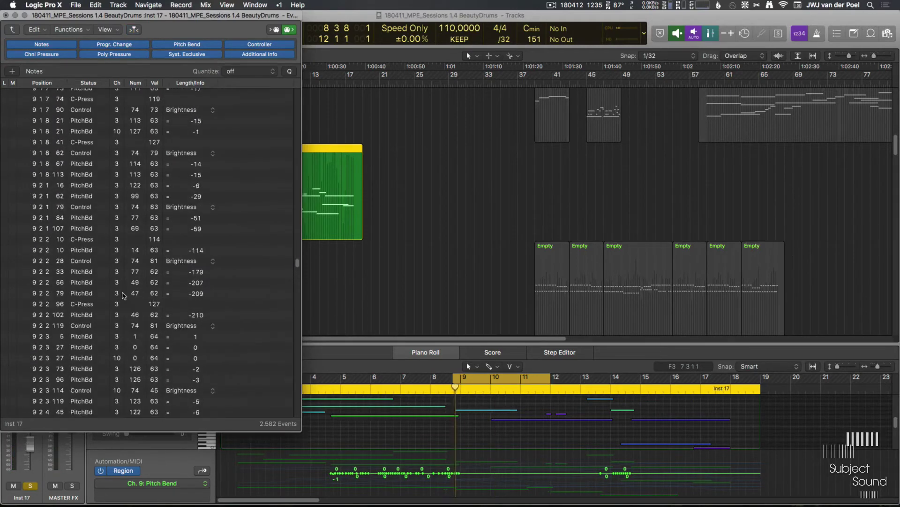
Browse Inst 17's earlier events, realign the Event List using Catch Playhead, and examine the per-channel events in bar 9
scroll(157, 276, "up", 10)
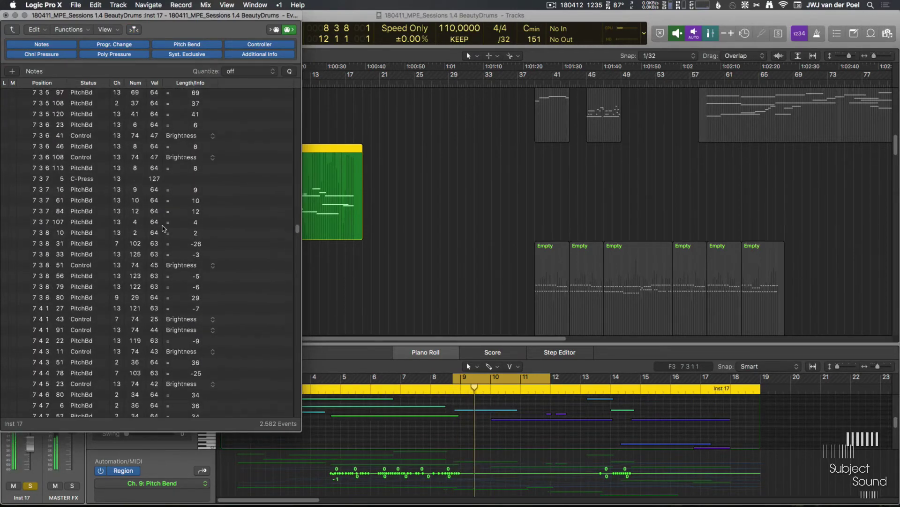
scroll(163, 229, "down", 15)
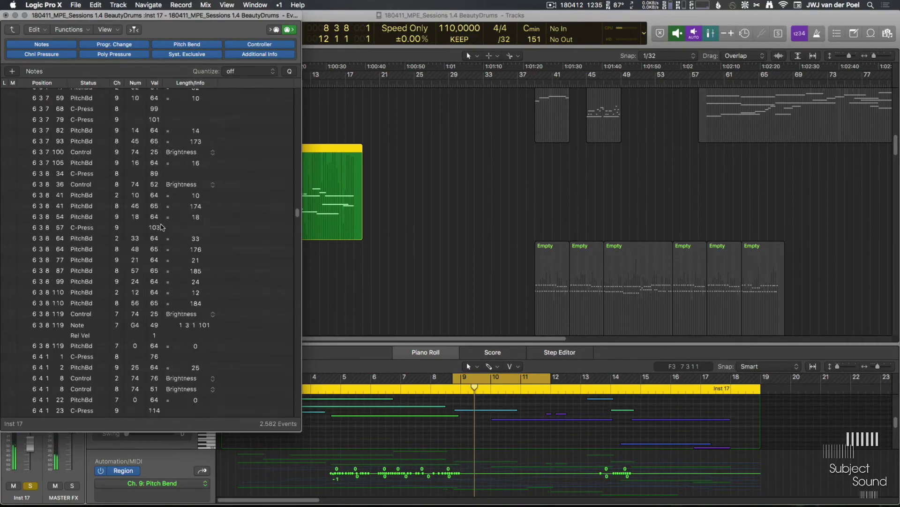
left_click(135, 30)
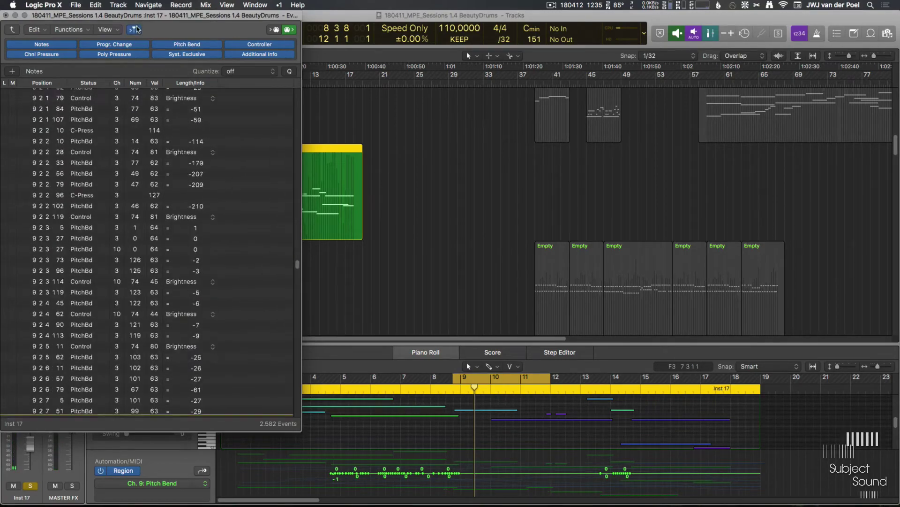
scroll(207, 223, "down", 12)
scroll(318, 111, "up", 2)
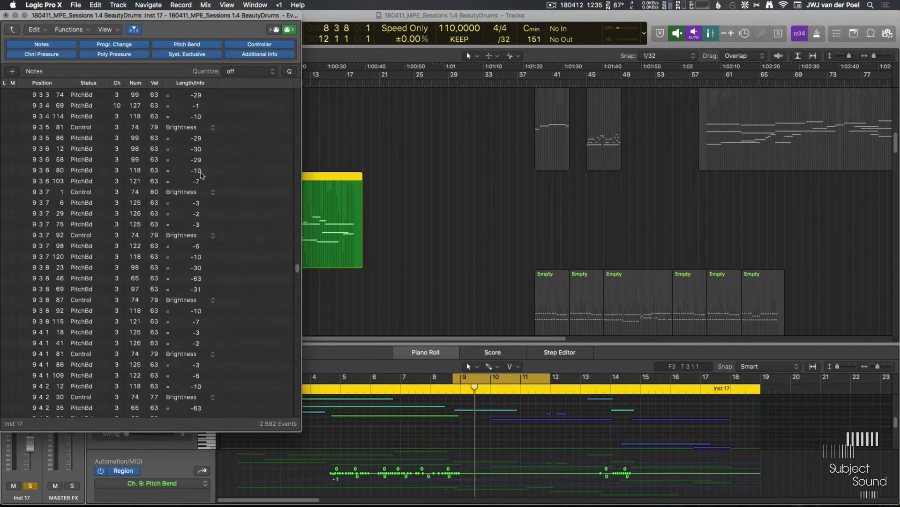
Filter Inst 17's Event List to pitch bend events only, excluding notes, program changes, pressure, controllers, SysEx and additional info
scroll(202, 176, "up", 5)
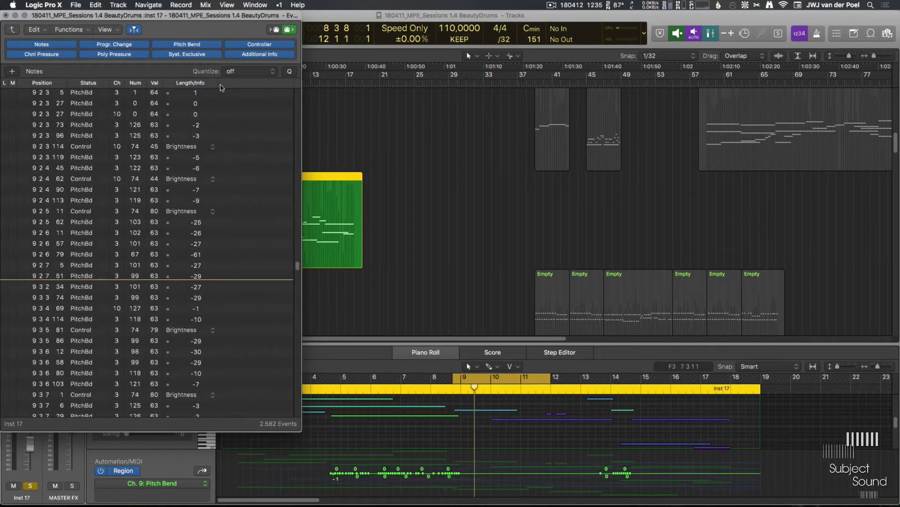
left_click_drag(185, 17, 196, 17)
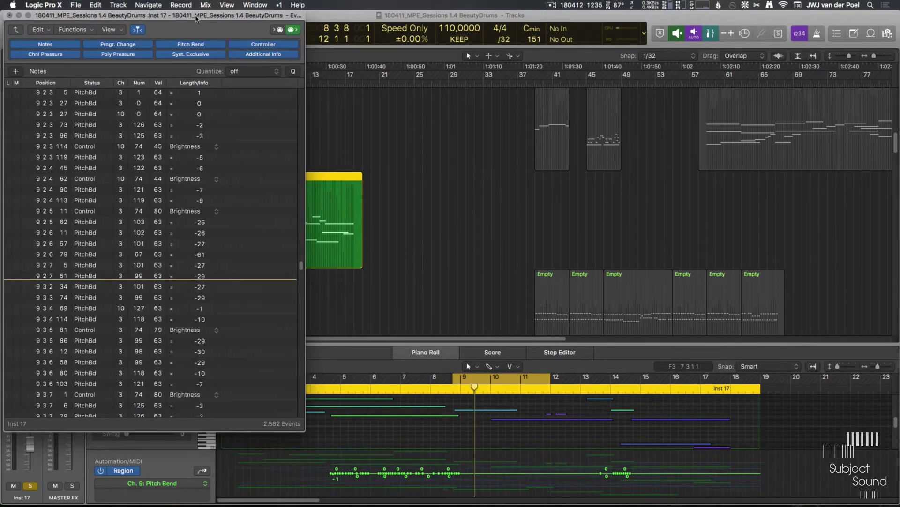
scroll(492, 435, "up", 2)
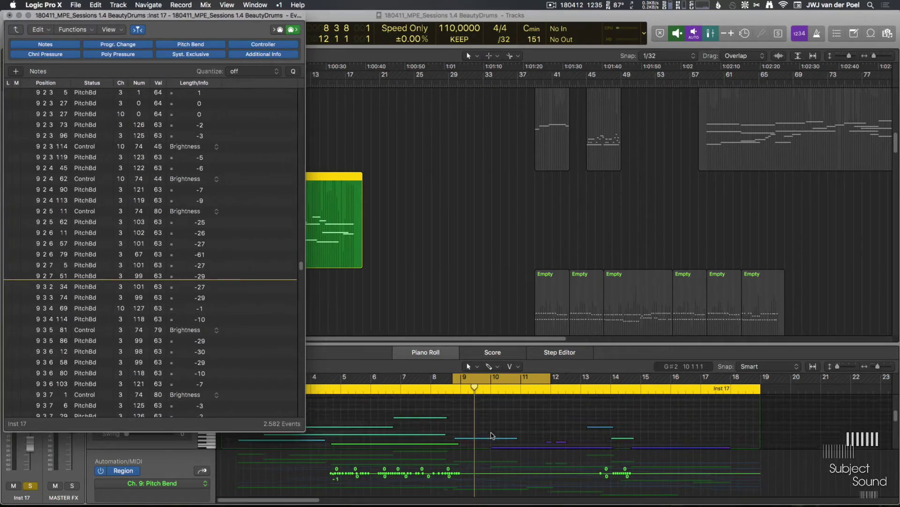
scroll(491, 435, "down", 3)
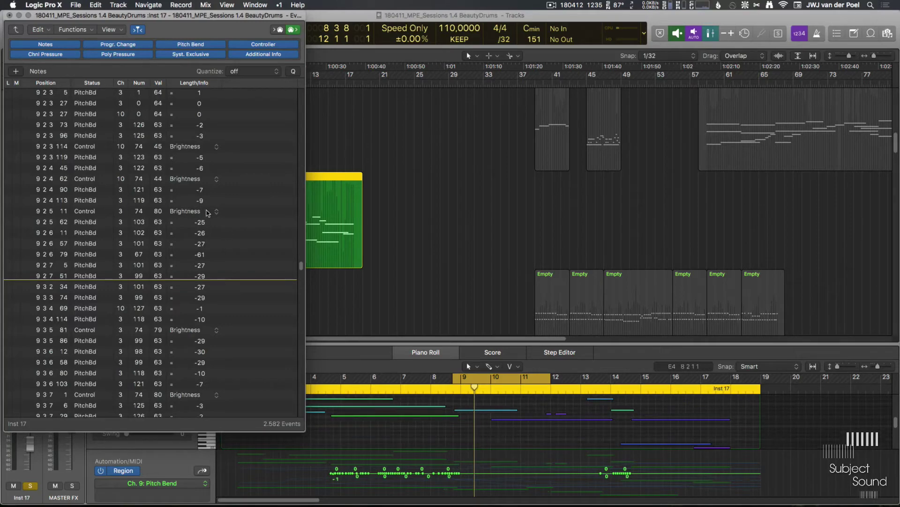
left_click(46, 45)
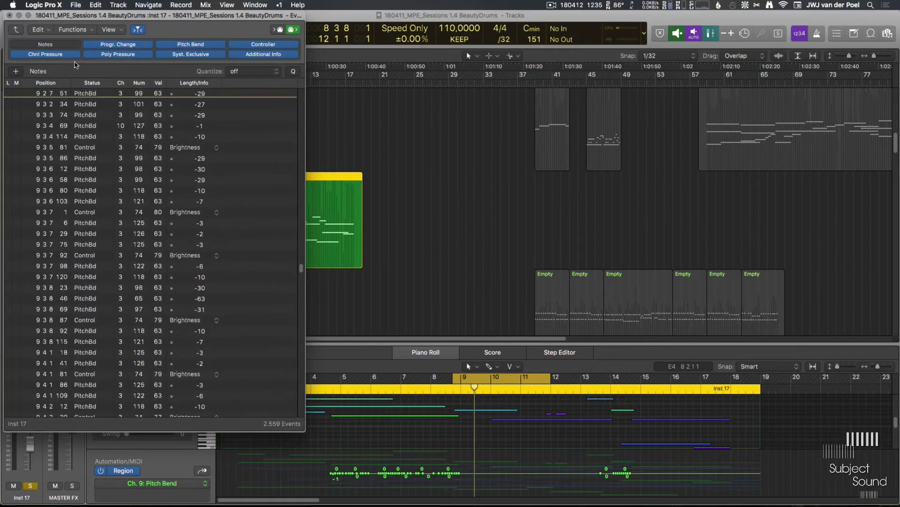
left_click(66, 56)
left_click(117, 45)
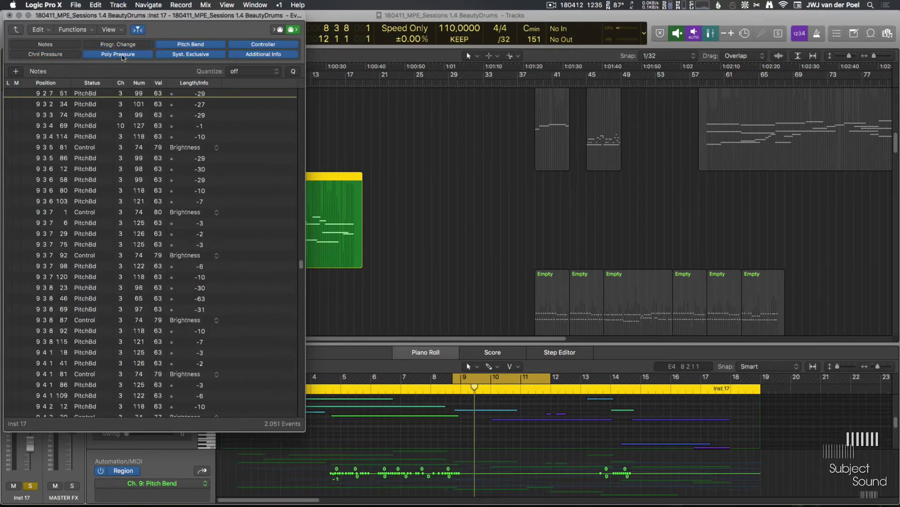
left_click(123, 55)
left_click(189, 55)
left_click(262, 56)
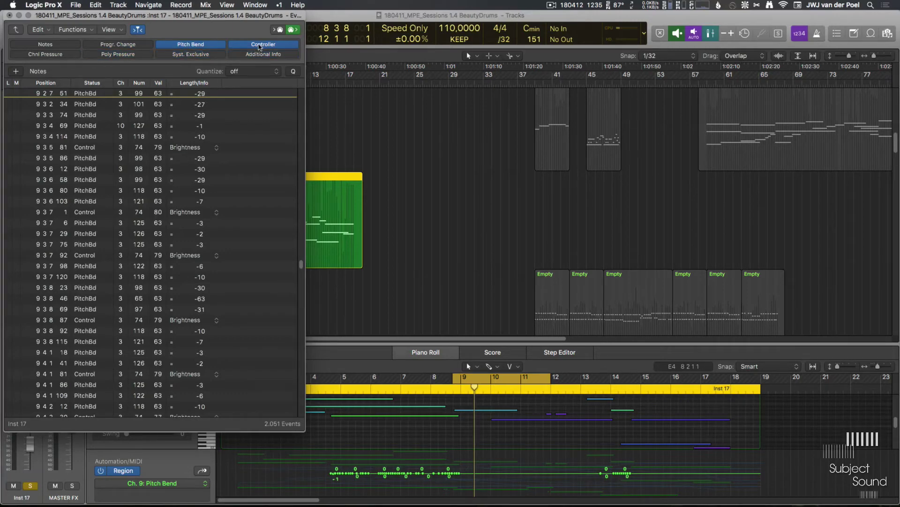
left_click(259, 45)
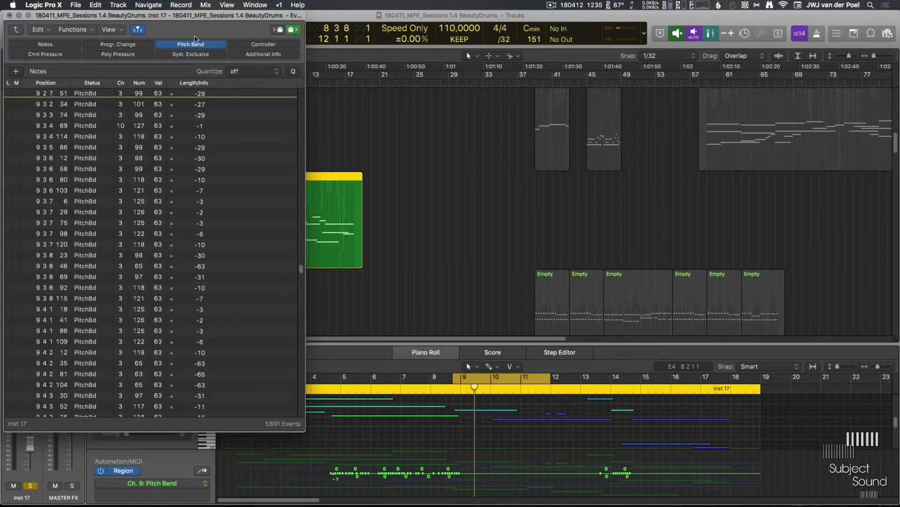
scroll(213, 211, "up", 5)
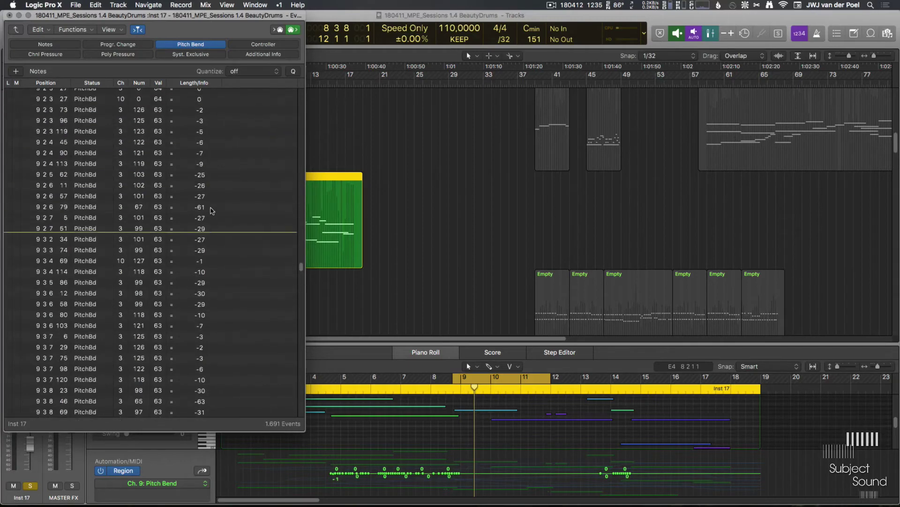
List only note events in the Event List and select the channel 3 G#3 note in bar 8, followed by the channel 7 G4 note
left_click(47, 45)
left_click(190, 45)
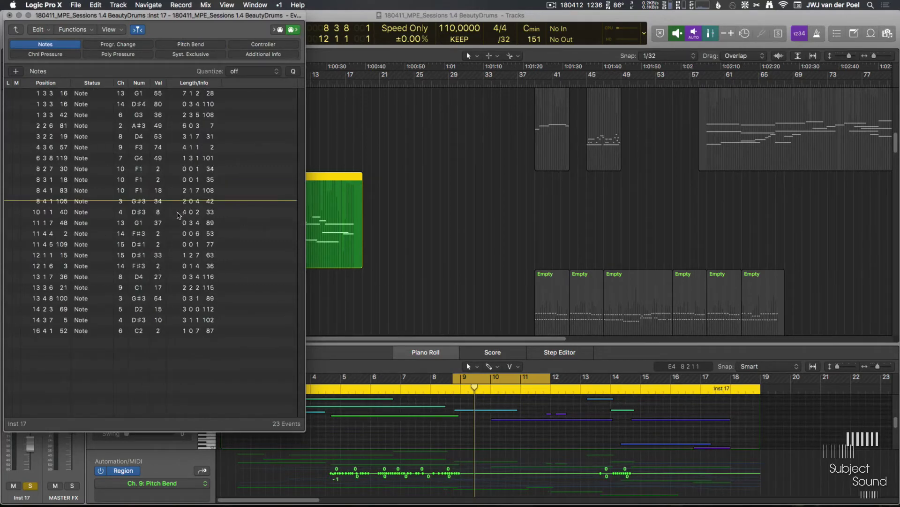
left_click(82, 203)
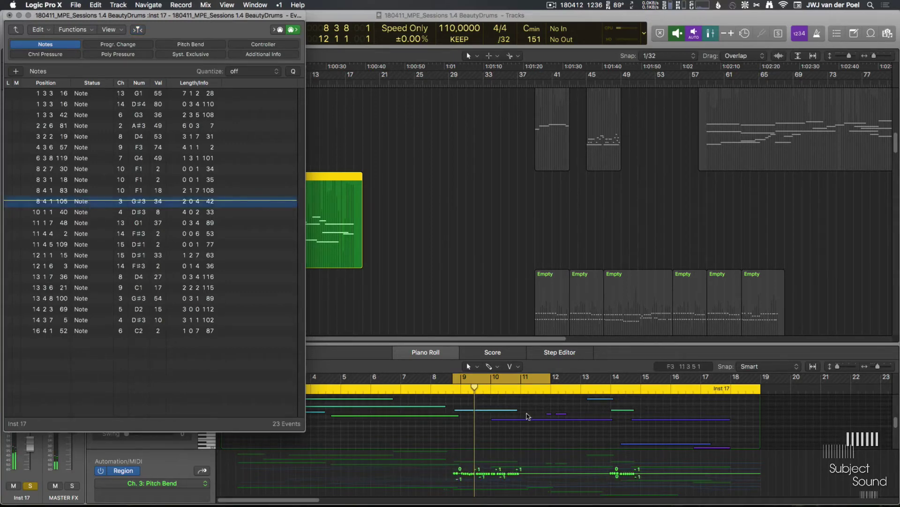
left_click(480, 434)
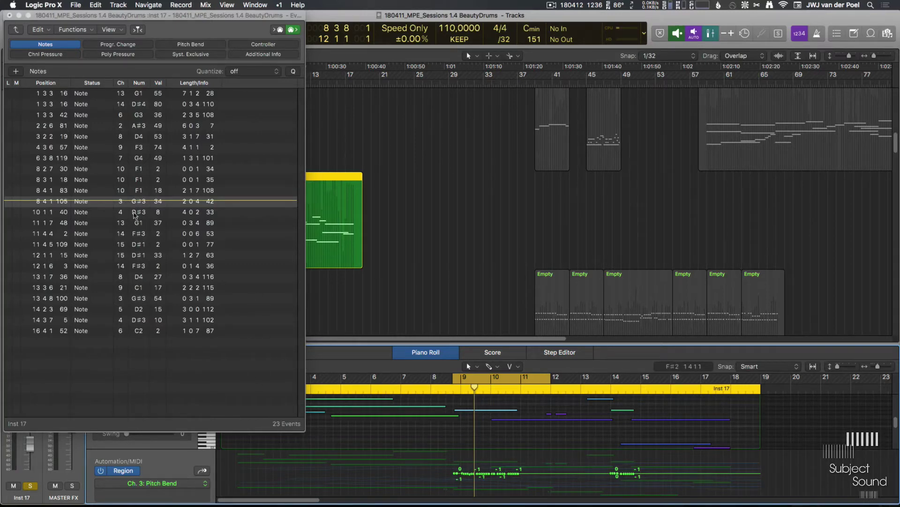
scroll(486, 412, "up", 3)
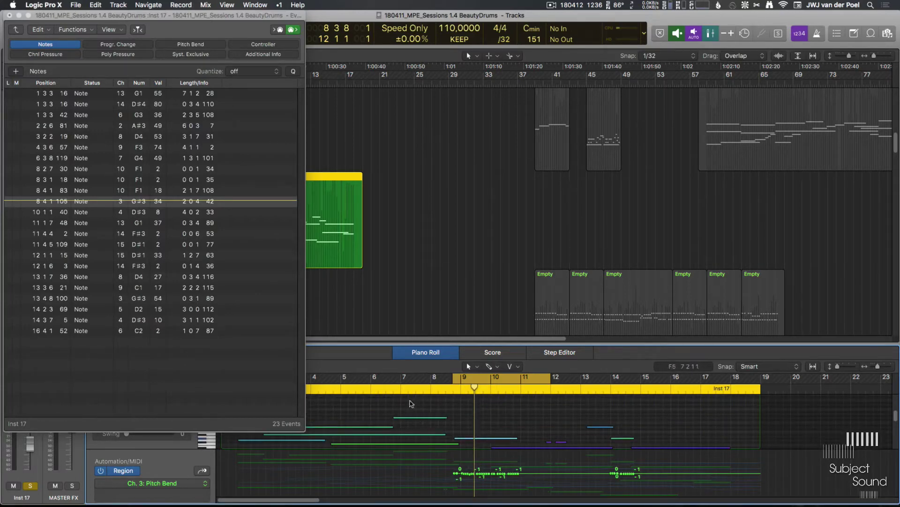
left_click(412, 417)
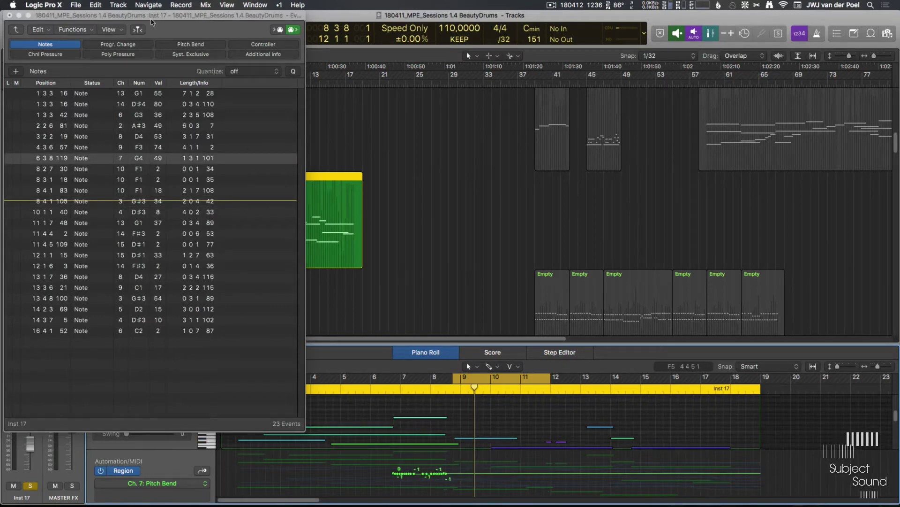
Close the Event List window and show the track automation in the Tracks area
left_click_drag(149, 17, 148, 17)
key("super+w")
key("a")
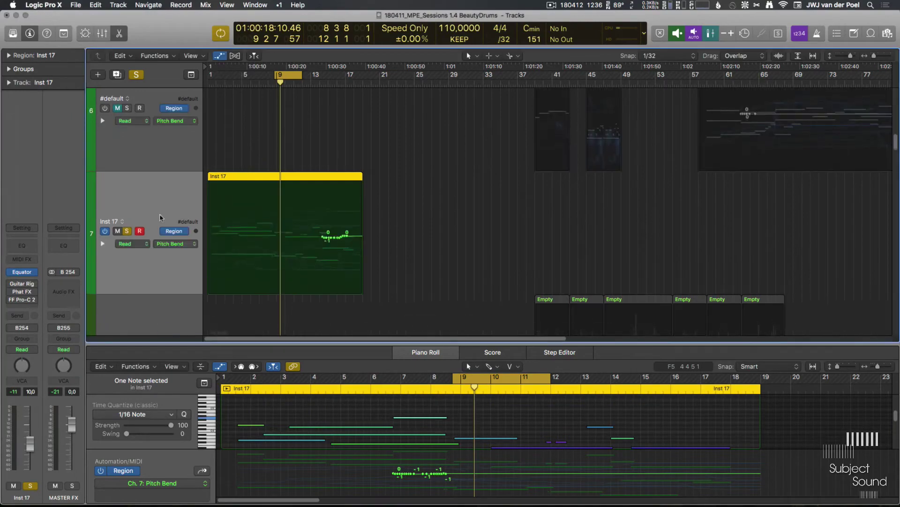
Display Inst 17's Ch. 7: Pitch Bend automation on the track, followed by Ch. 4: Pitch Bend
left_click(176, 250)
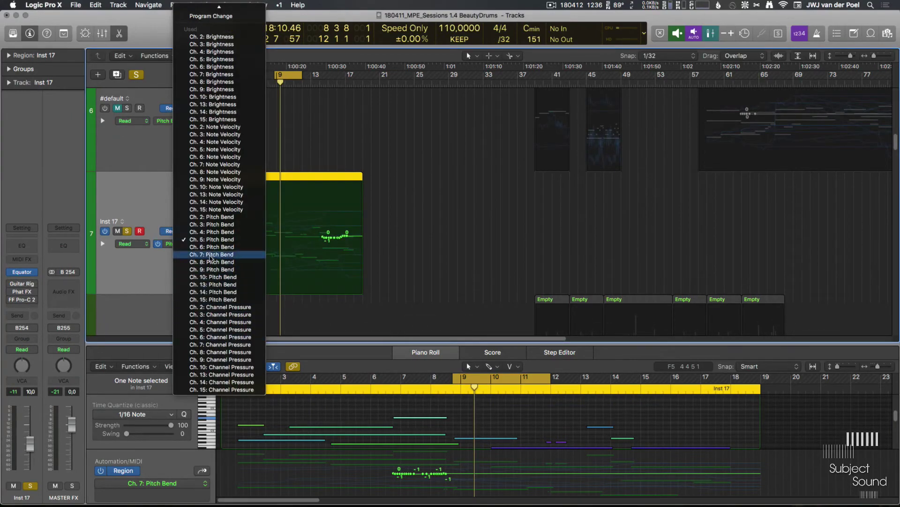
left_click(230, 276)
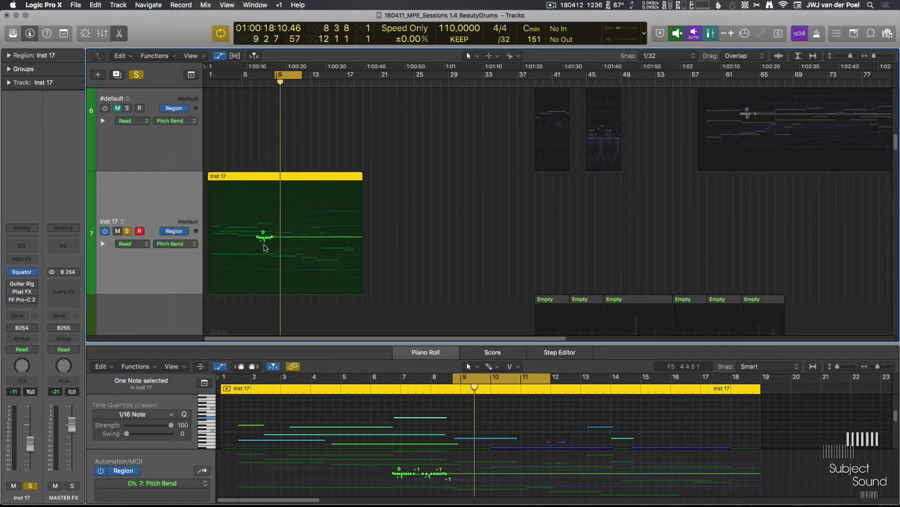
left_click(183, 244)
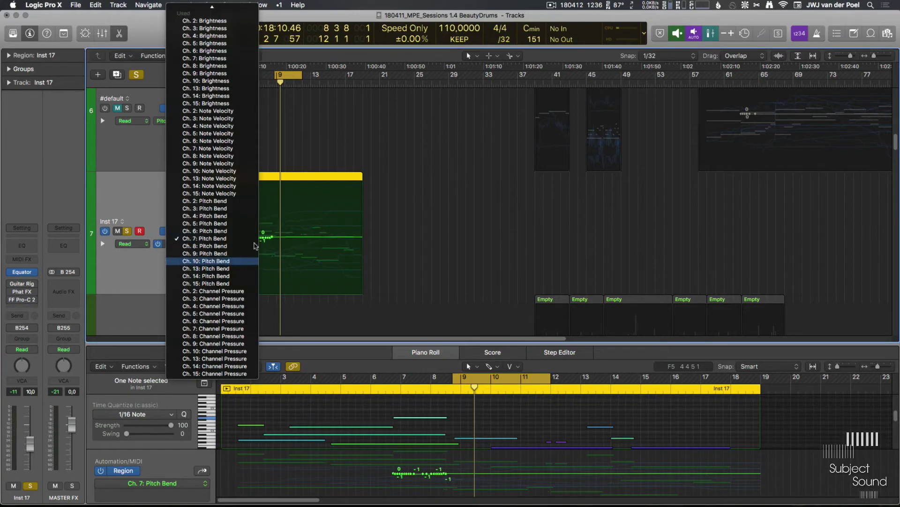
left_click(207, 215)
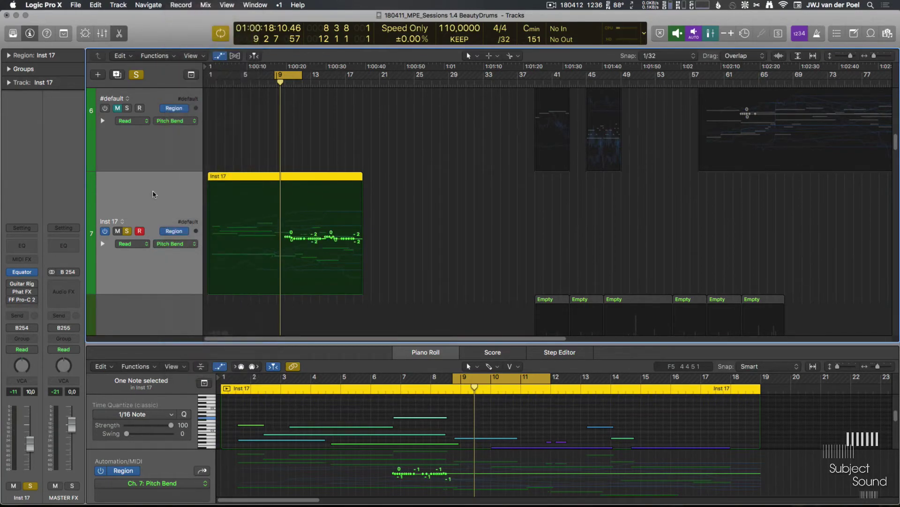
Compare the channel 3 and channel 10 notes around bar 9 by selecting them in the Piano Roll, and play the passage briefly
key("z")
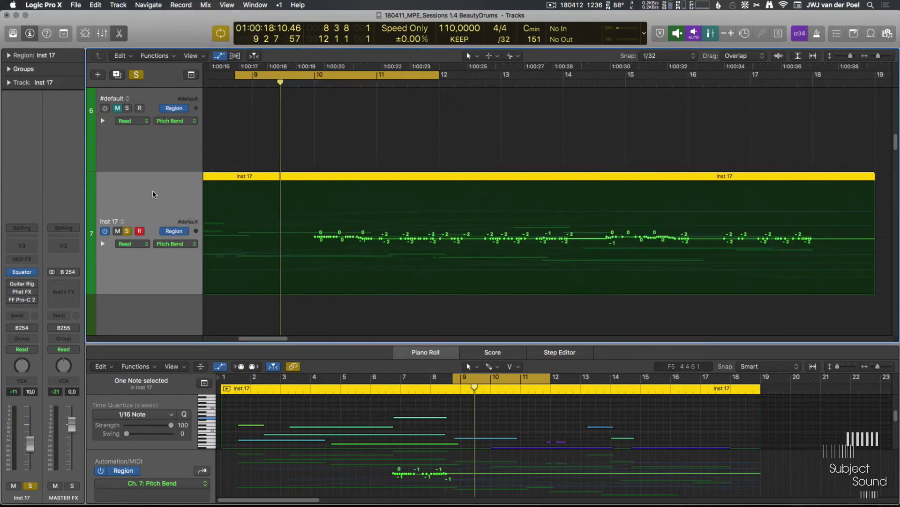
scroll(518, 414, "down", 1)
scroll(509, 421, "down", 1)
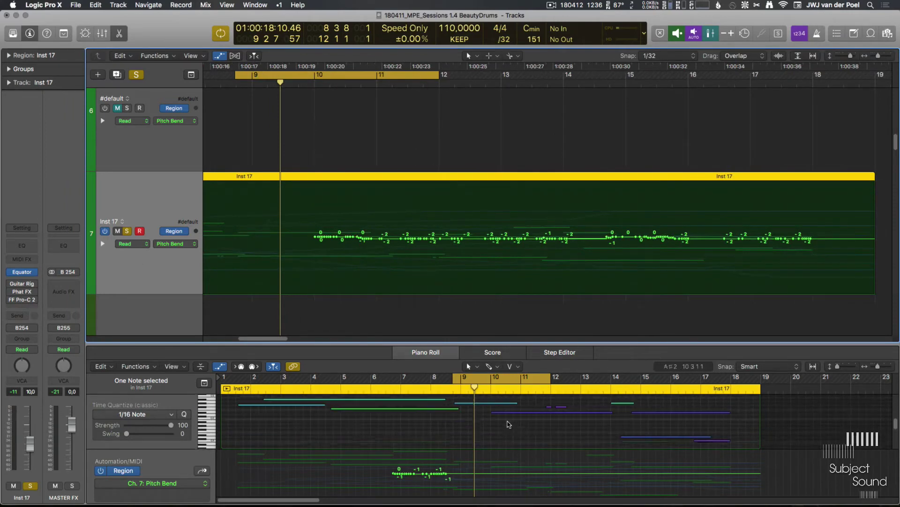
left_click(473, 423)
left_click(471, 410)
scroll(510, 423, "down", 1)
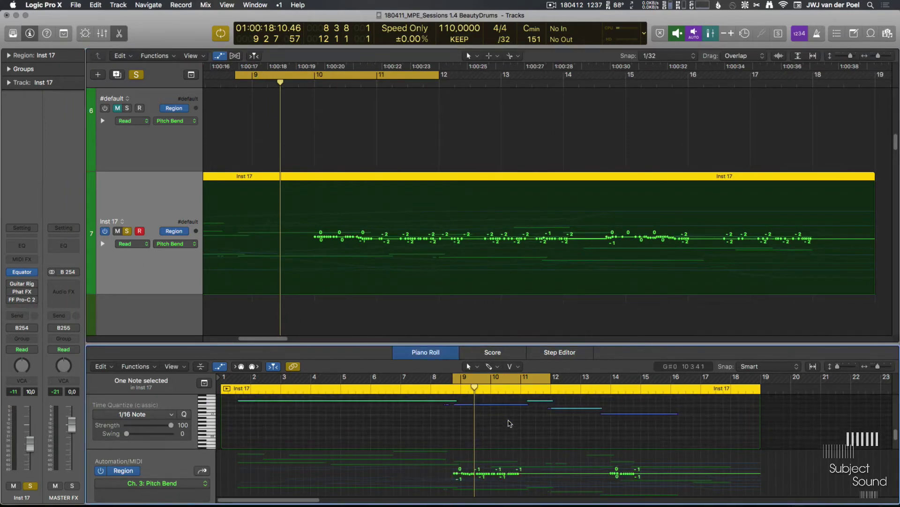
left_click(490, 404)
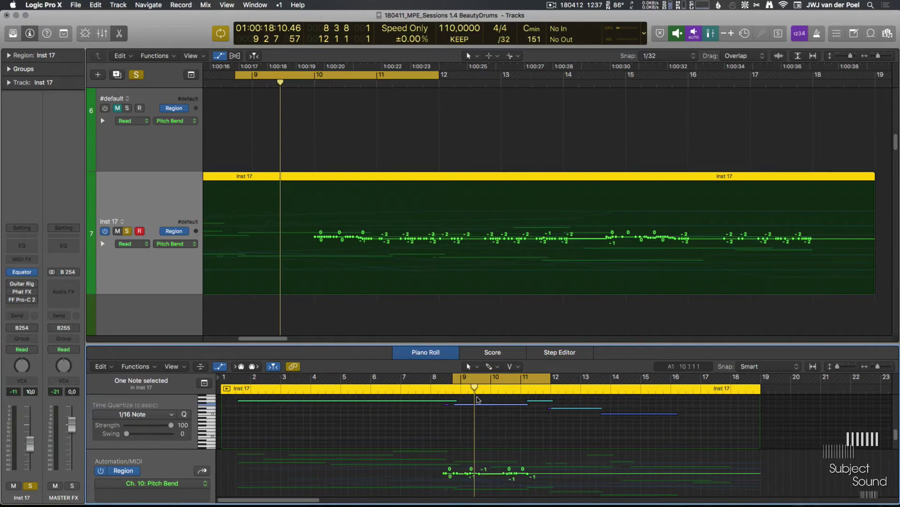
key("space")
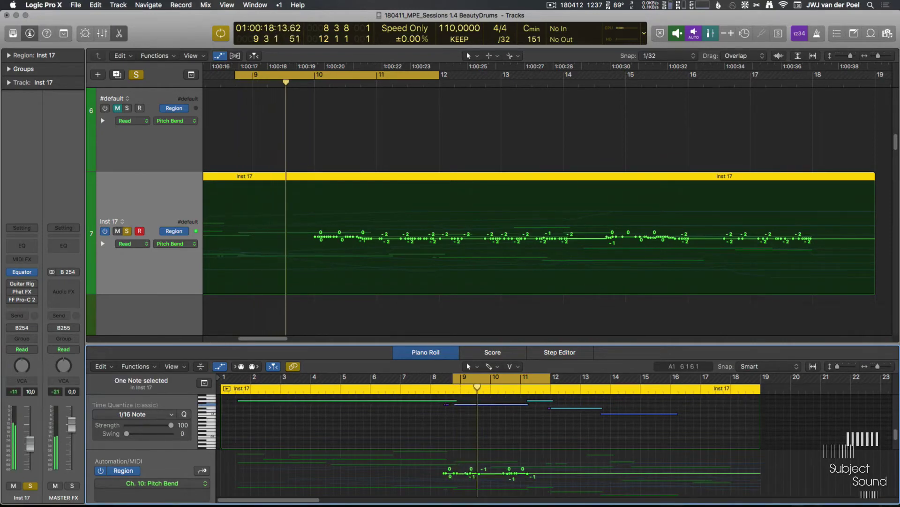
key("Tab")
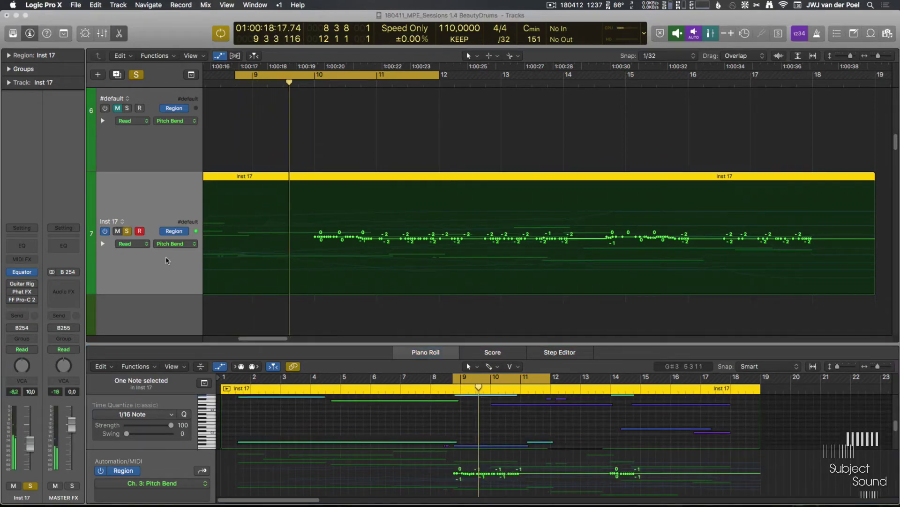
Switch Inst 17's automation lane to Ch. 3: Pitch Bend and clear its points from just before bar 9 to just after bar 10
left_click(181, 243)
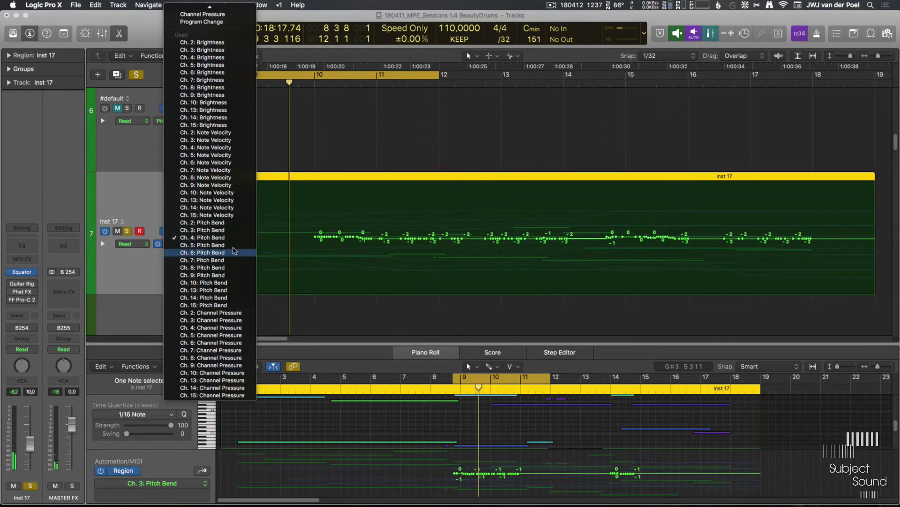
left_click(216, 231)
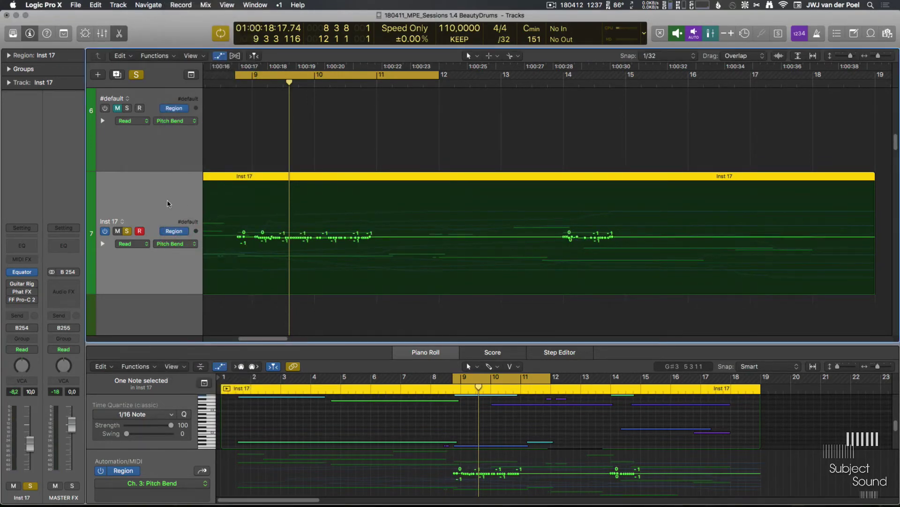
key("super+Right")
key("super+Down")
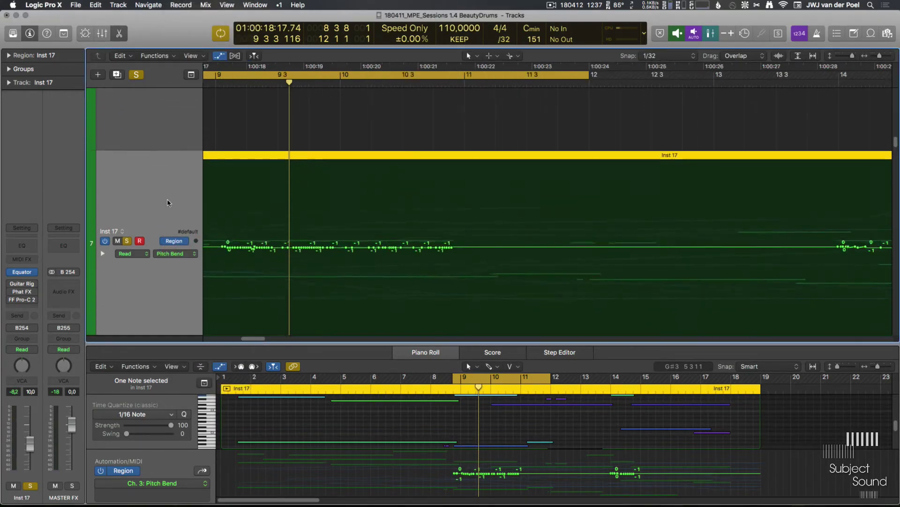
key("super+Right")
scroll(261, 223, "left", 5)
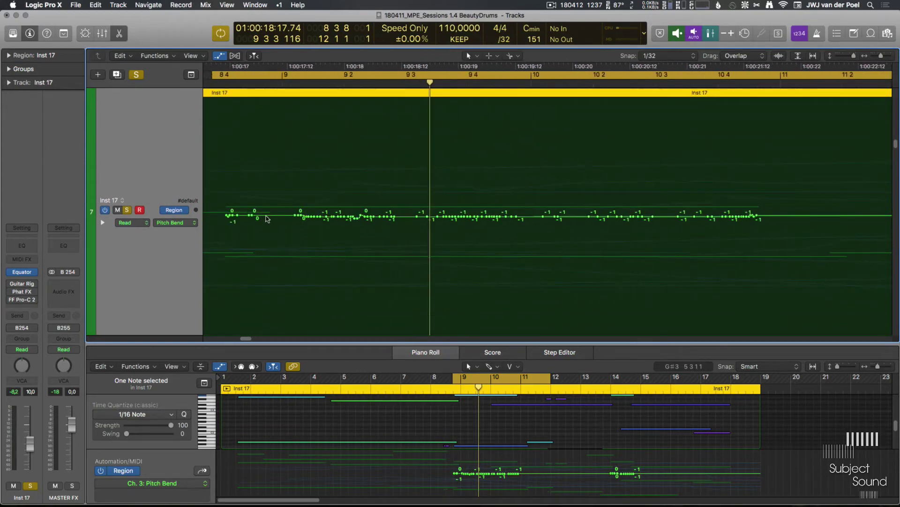
left_click_drag(271, 216, 562, 215)
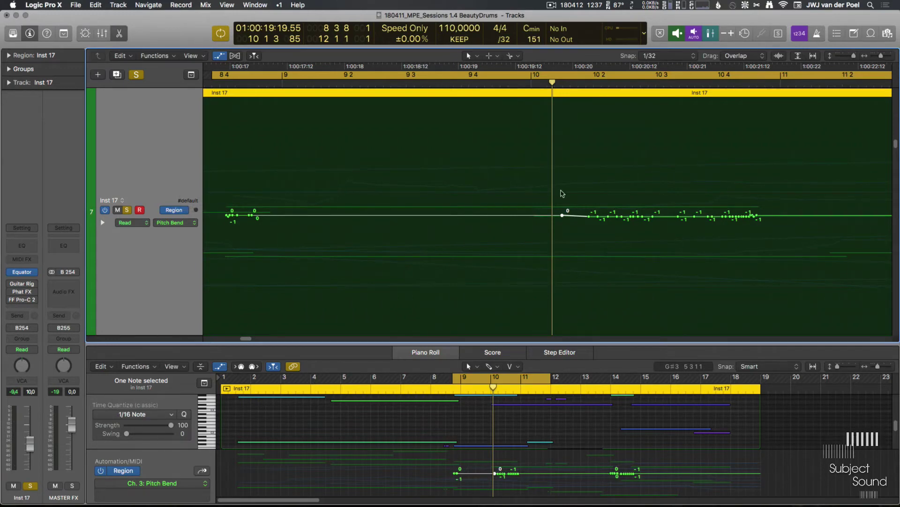
Add two Ch. 3 pitch bend points within bar 9 and move the line between them up to 63, and finally down to -64
scroll(619, 207, "right", 3)
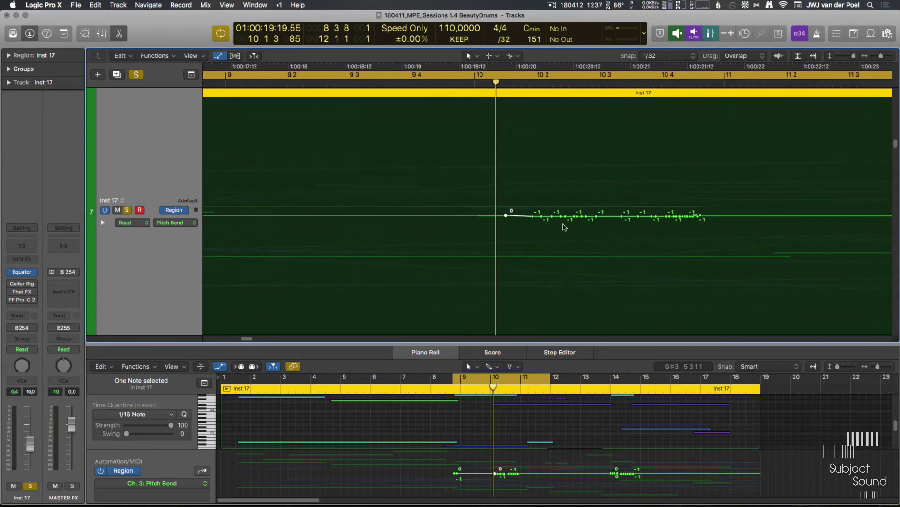
scroll(564, 228, "left", 5)
scroll(564, 228, "left", 3)
scroll(565, 227, "right", 2)
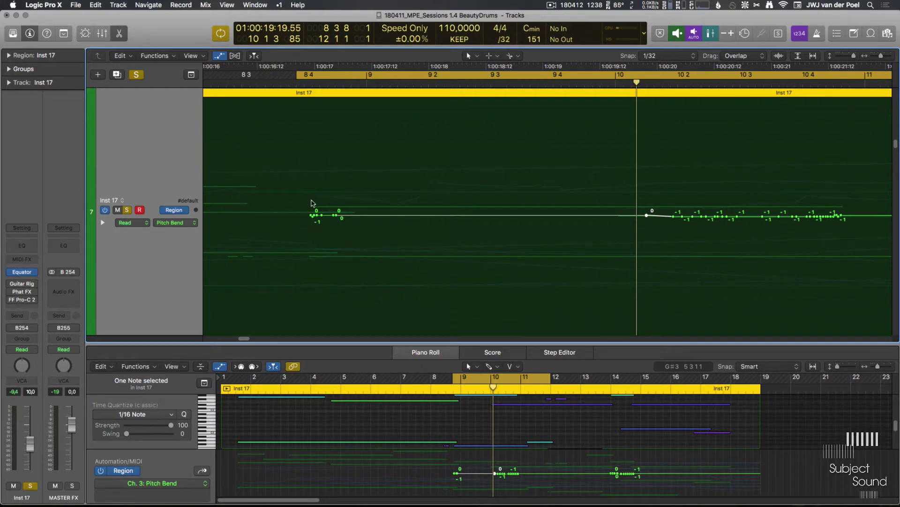
left_click(409, 215)
left_click(548, 216)
left_click_drag(523, 214, 511, 95)
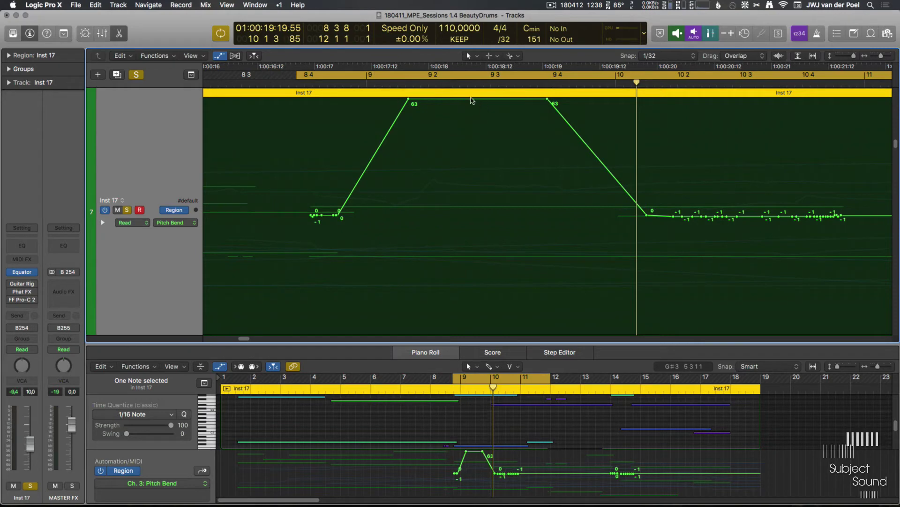
left_click_drag(472, 100, 478, 359)
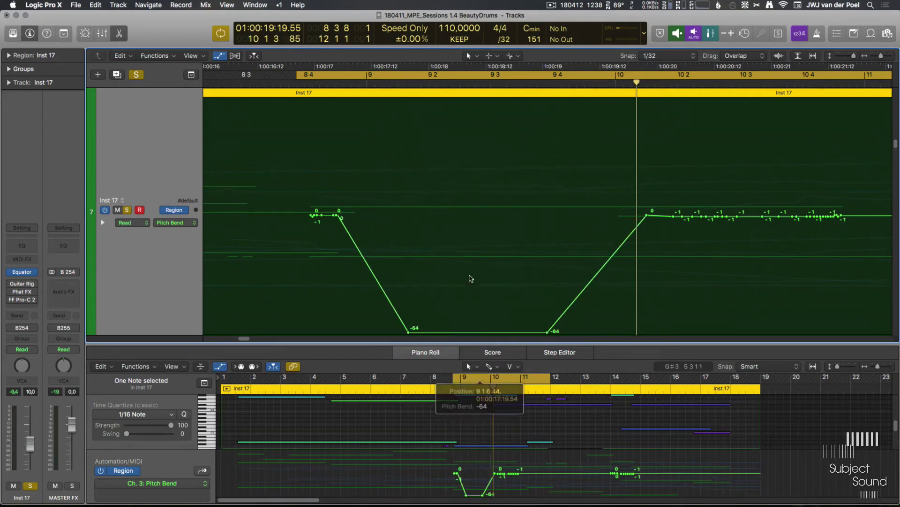
left_click(477, 334)
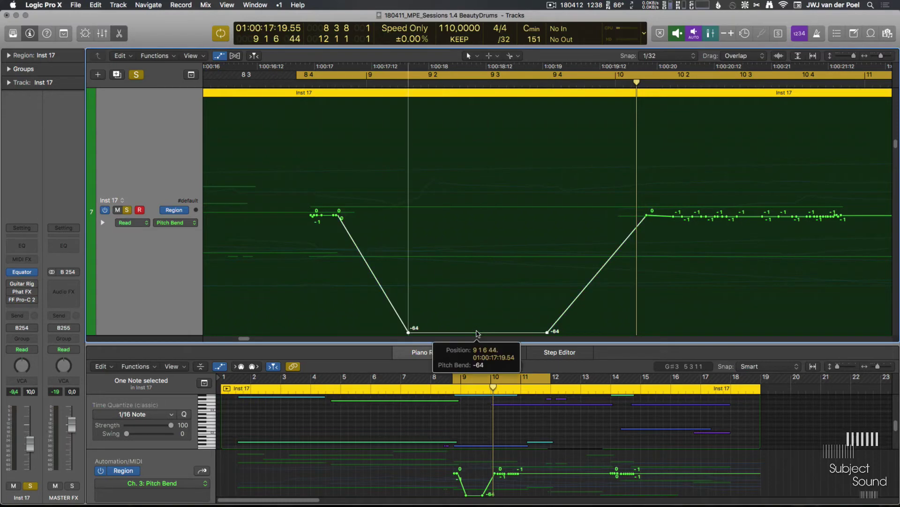
Move the line between the two Ch. 3 pitch bend points in bar 9 back to 0 and add a point at 4 between them
left_click_drag(477, 334, 458, 210)
left_click(458, 216)
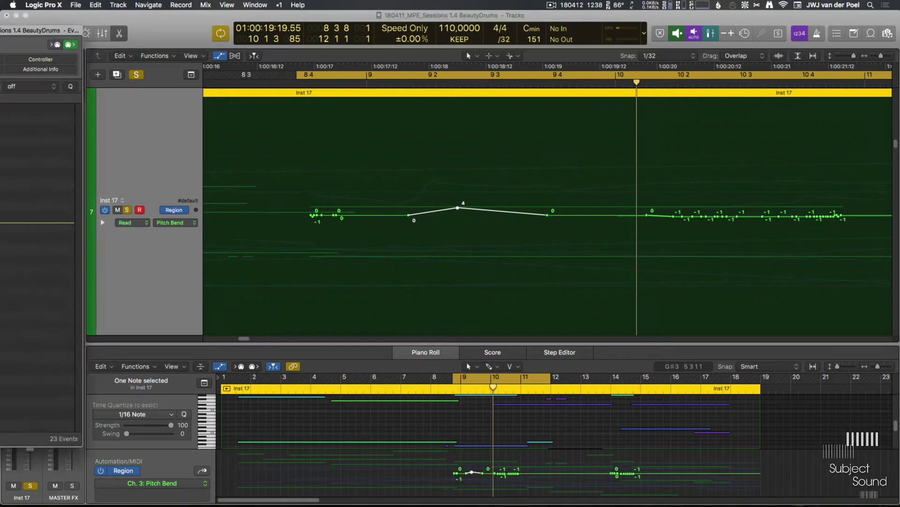
Show Inst 17's pitch bend events in the Event List and locate the channel 3 event matching the new point in bar 9
key("super+0")
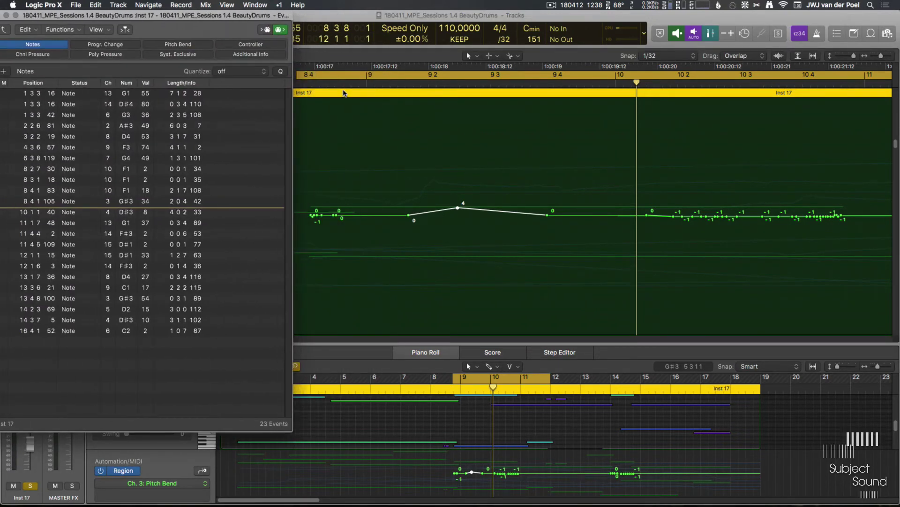
left_click(344, 93)
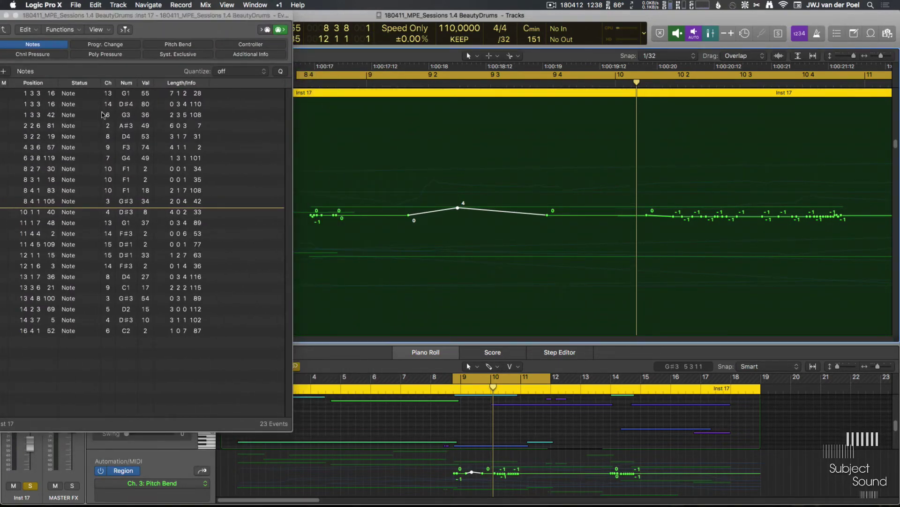
left_click(178, 44)
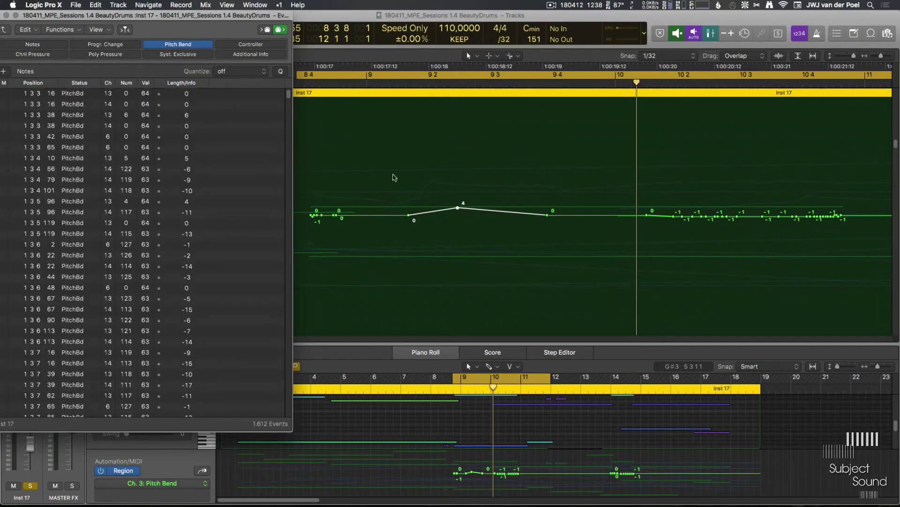
left_click(463, 208)
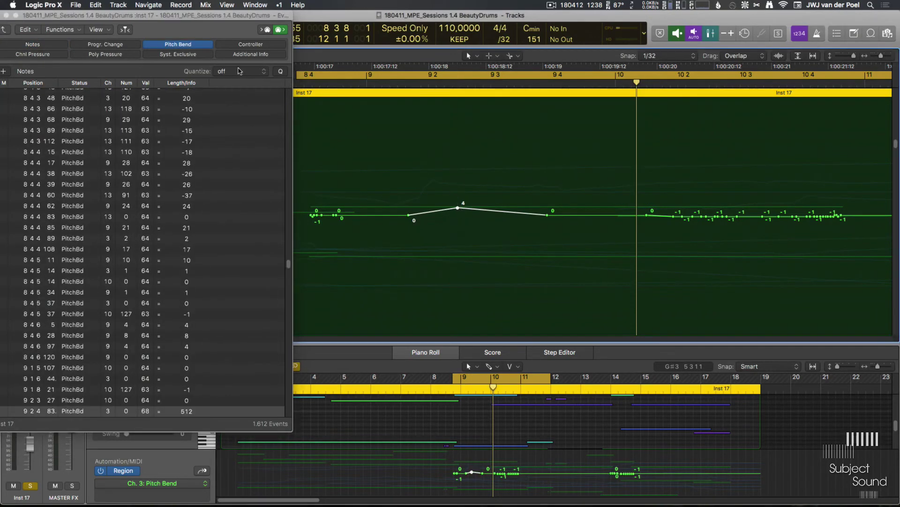
left_click(125, 30)
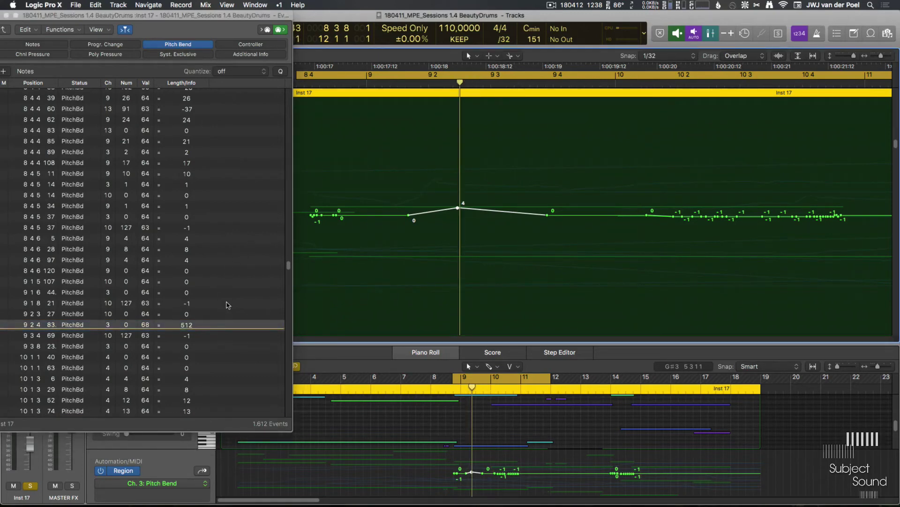
Raise the channel 3 pitch bend event at 9 2 4 83 in the Event List to 7784
left_click_drag(148, 324, 148, 301)
left_click_drag(186, 325, 186, 330)
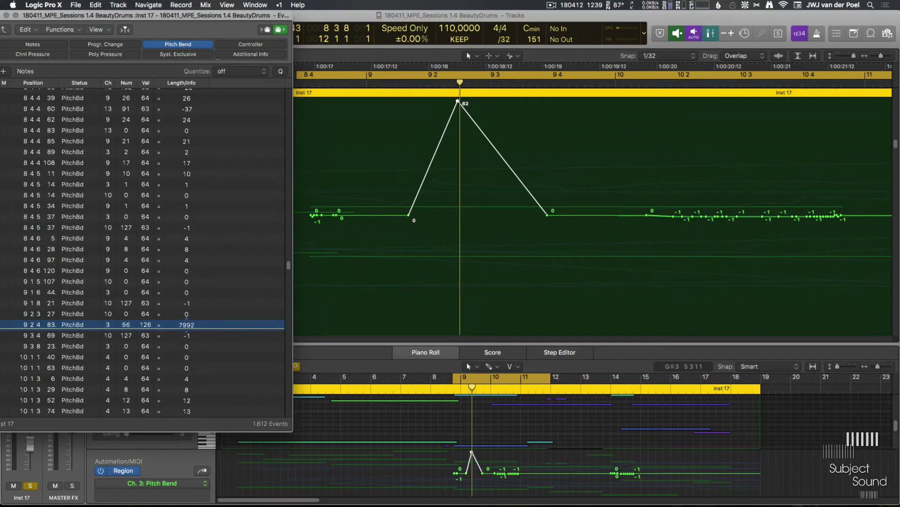
left_click_drag(187, 324, 219, 234)
left_click_drag(187, 324, 368, 141)
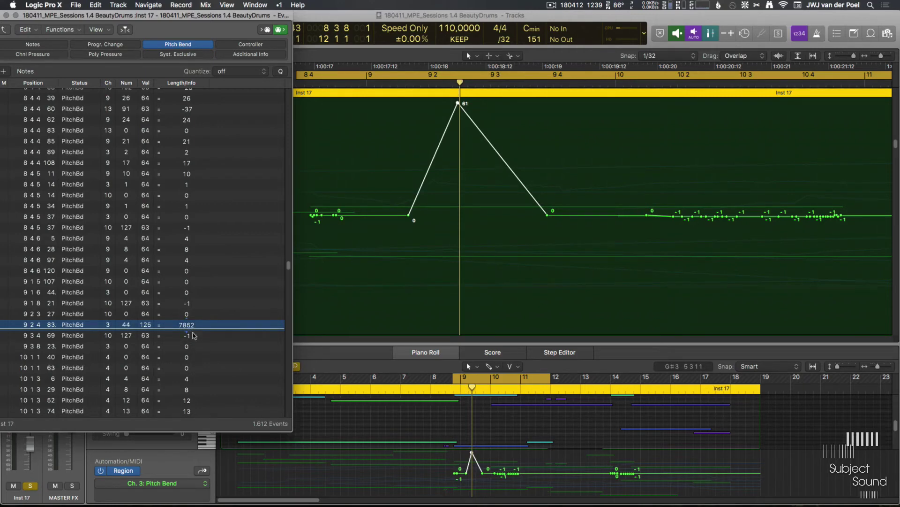
left_click_drag(186, 325, 197, 371)
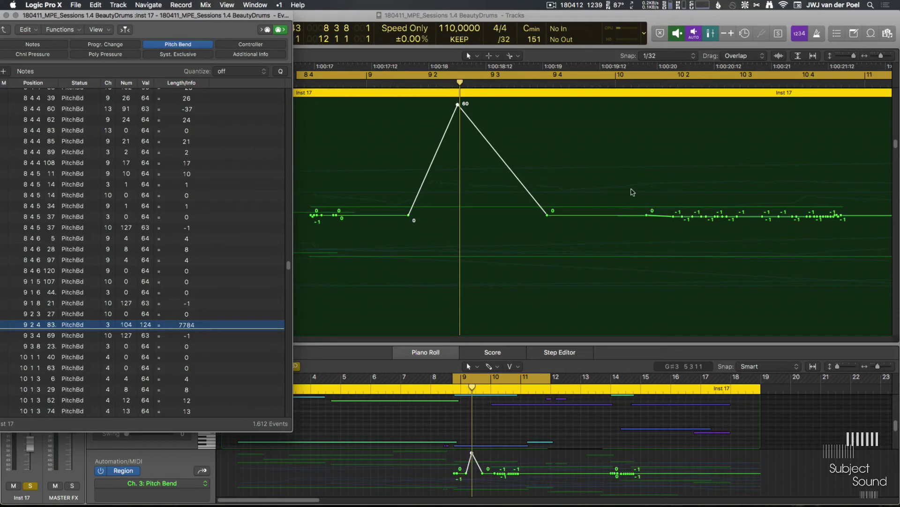
Switch to the Marquee Tool and select Inst 17's pitch bend data from about bar 10 to bar 11
left_click(359, 17)
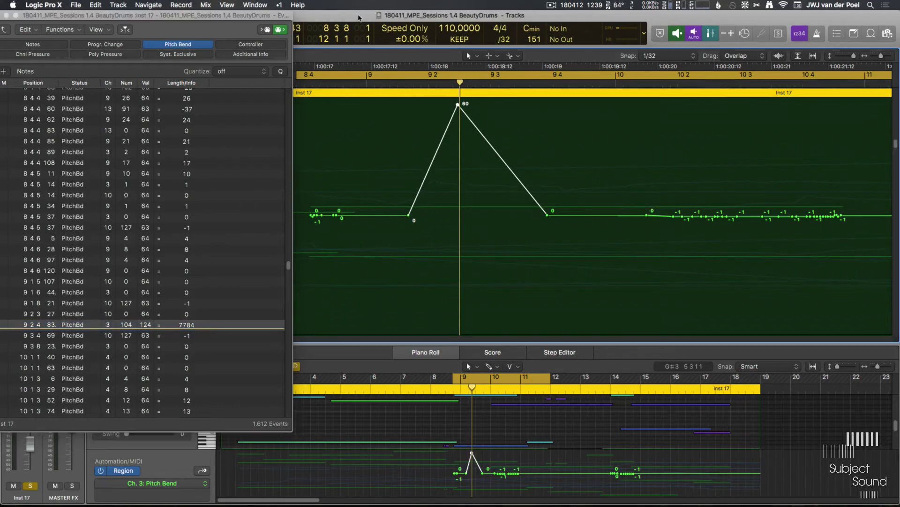
key("t")
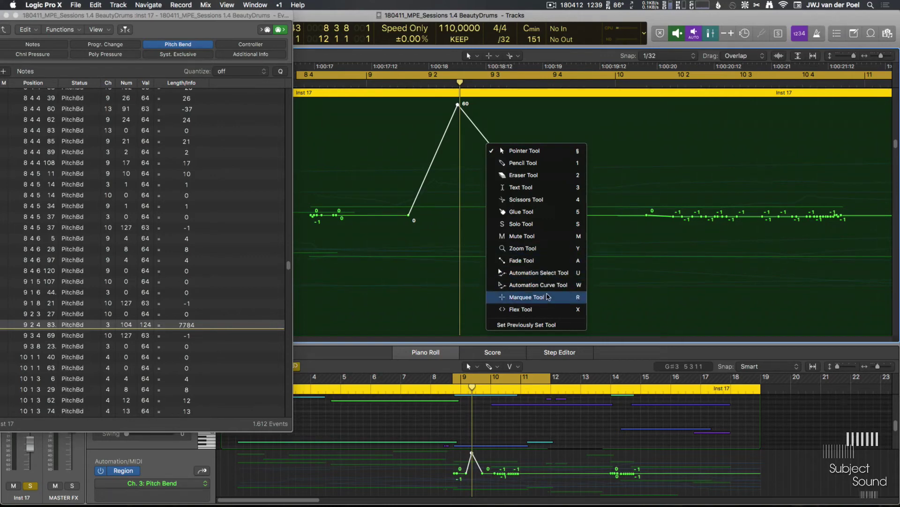
key("r")
left_click_drag(634, 207, 872, 257)
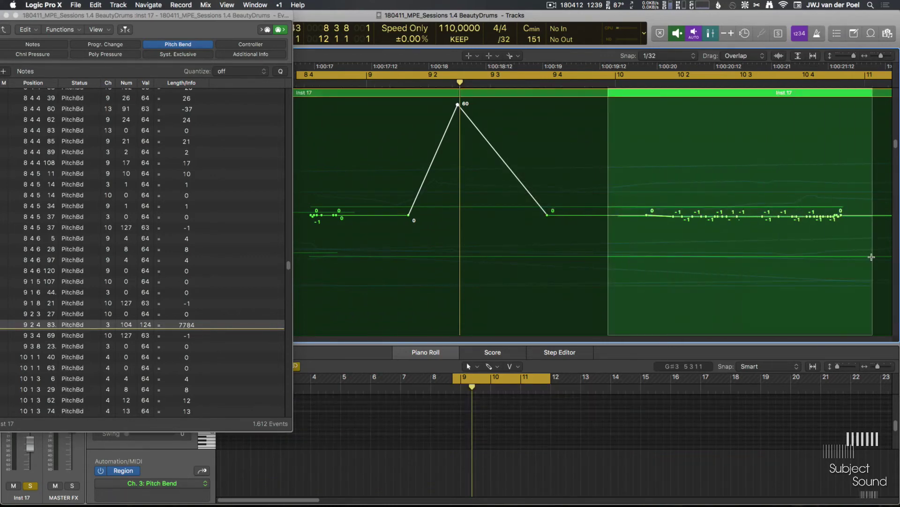
scroll(801, 227, "down", 2)
scroll(750, 215, "right", 4)
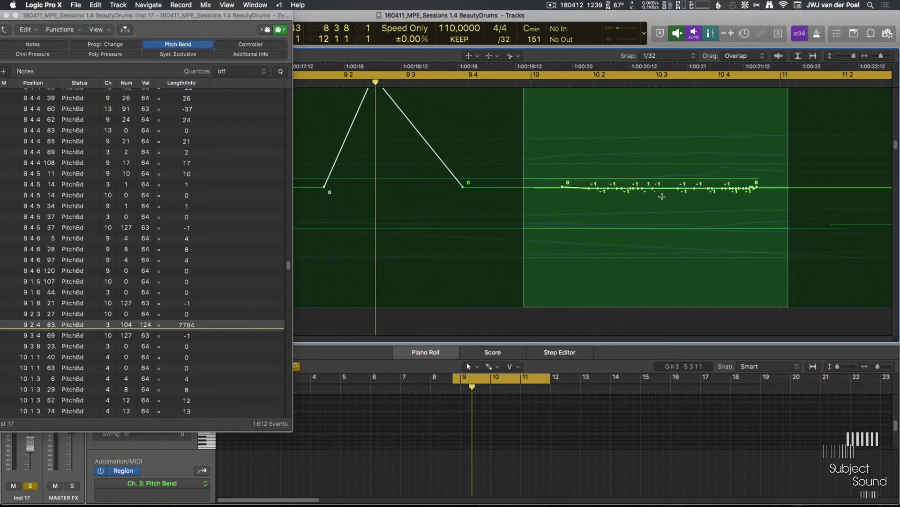
scroll(661, 196, "up", 3)
scroll(599, 244, "up", 5)
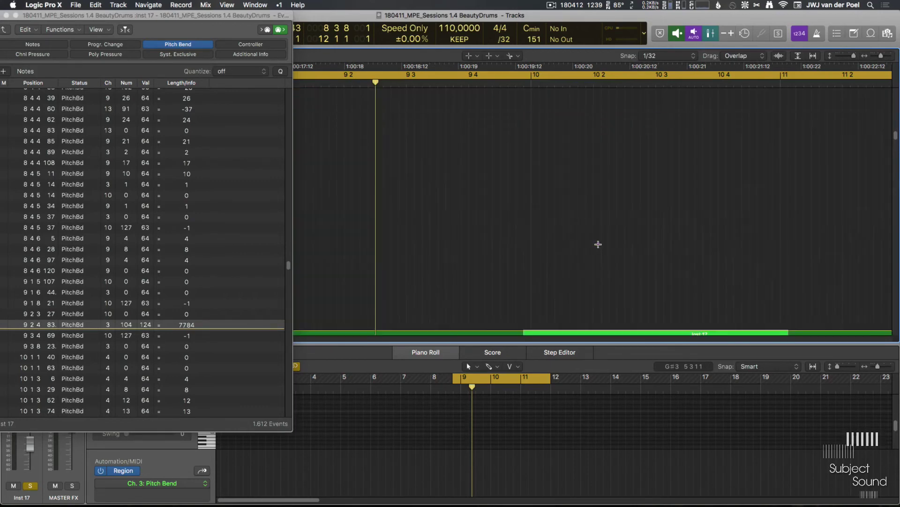
scroll(599, 244, "down", 5)
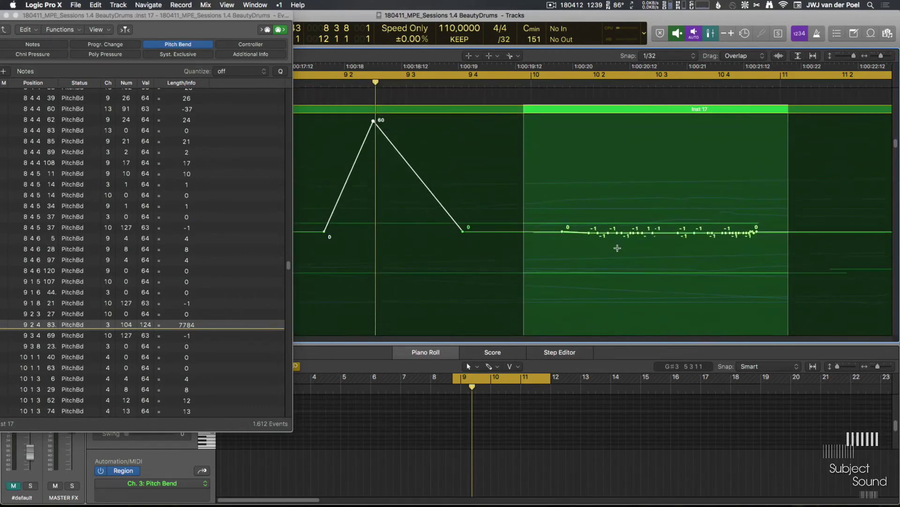
Set the channel 4 pitch bend event at 10 2 3 76 in the Event List to 0
left_click(125, 29)
double_click(538, 80)
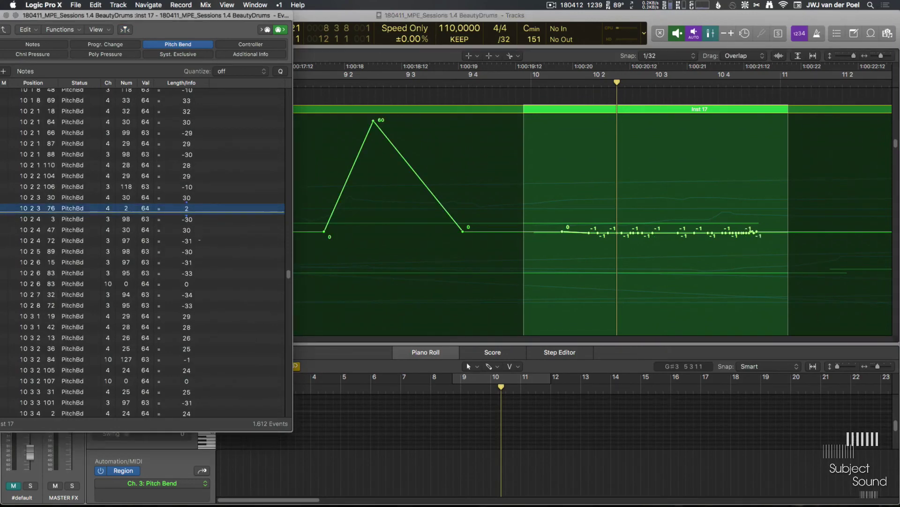
left_click_drag(183, 205, 183, 202)
Close the Event List window and hide the track automation
left_click_drag(42, 15, 52, 10)
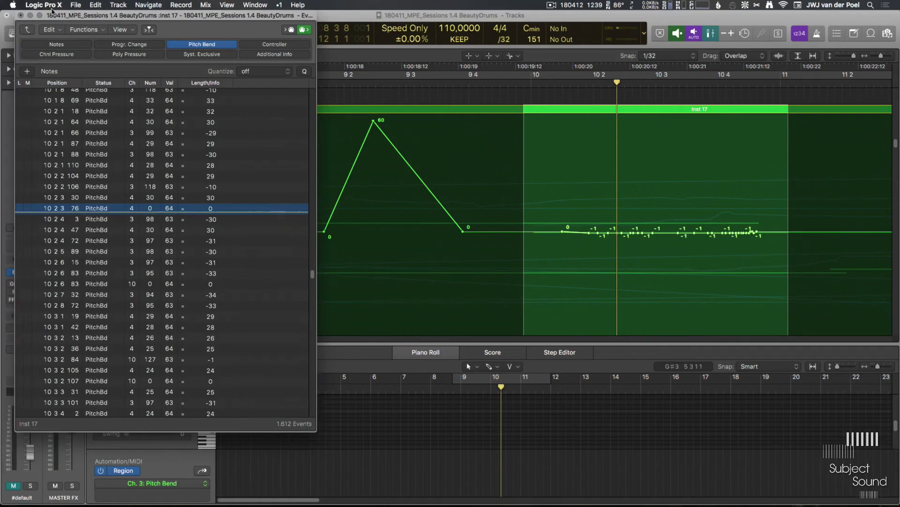
left_click(20, 15)
key("a")
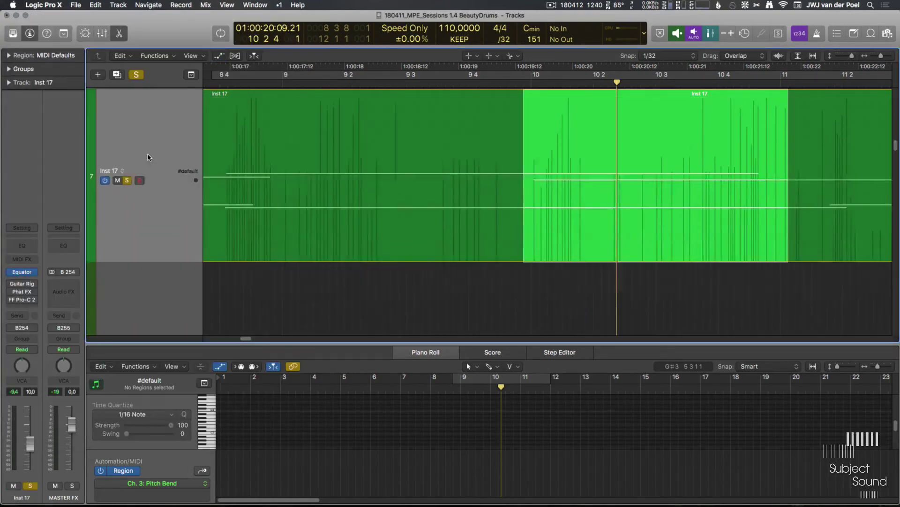
Return the playhead to the project start with the whole Inst 17 region in view, and close the Piano Roll
key("super+Left")
key("super+t")
key("Return")
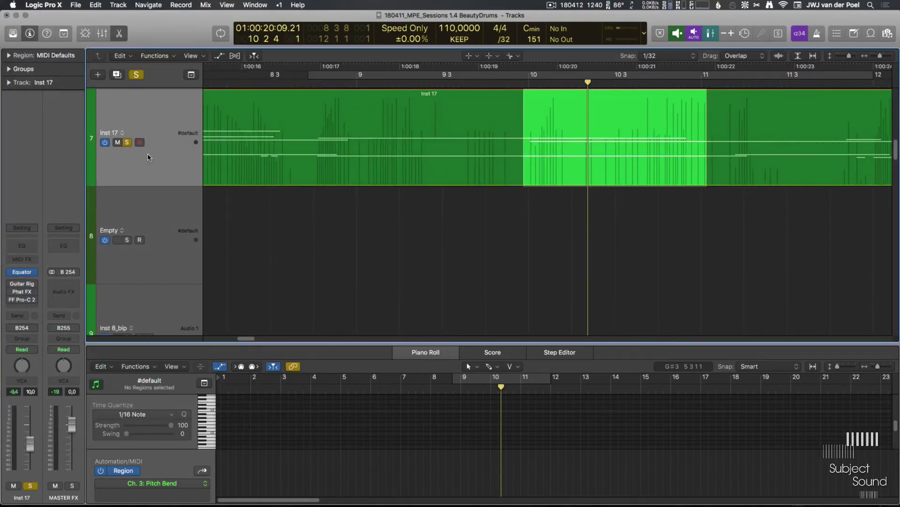
key("super+Left")
key("super+Left")
key("super+Left")
key("super+Left")
key("Return")
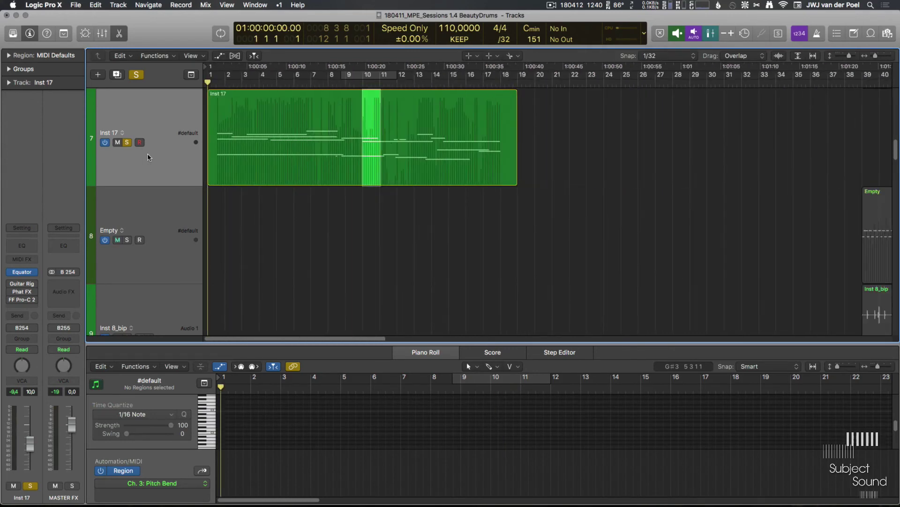
key("e")
Turn off solo on the Inst 17 track and mute it
left_click(126, 142)
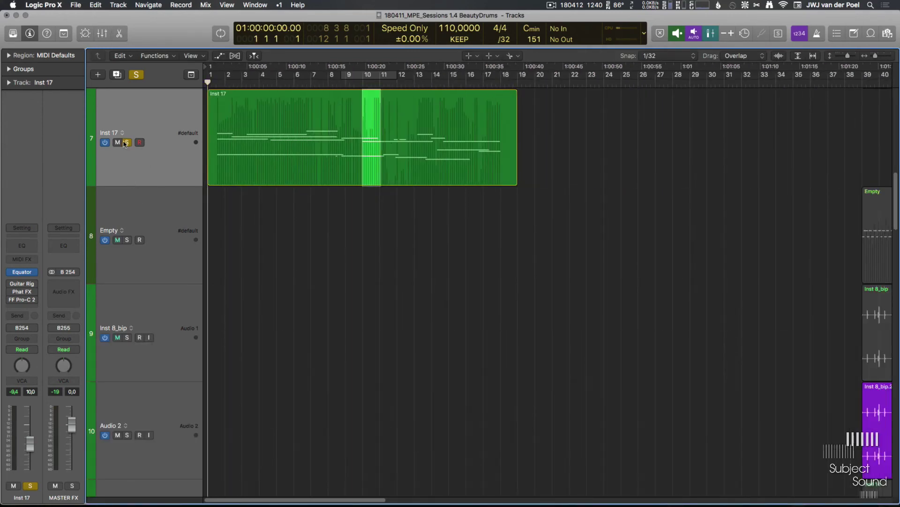
left_click(118, 142)
scroll(281, 251, "up", 5)
left_click(371, 364)
scroll(372, 364, "down", 12)
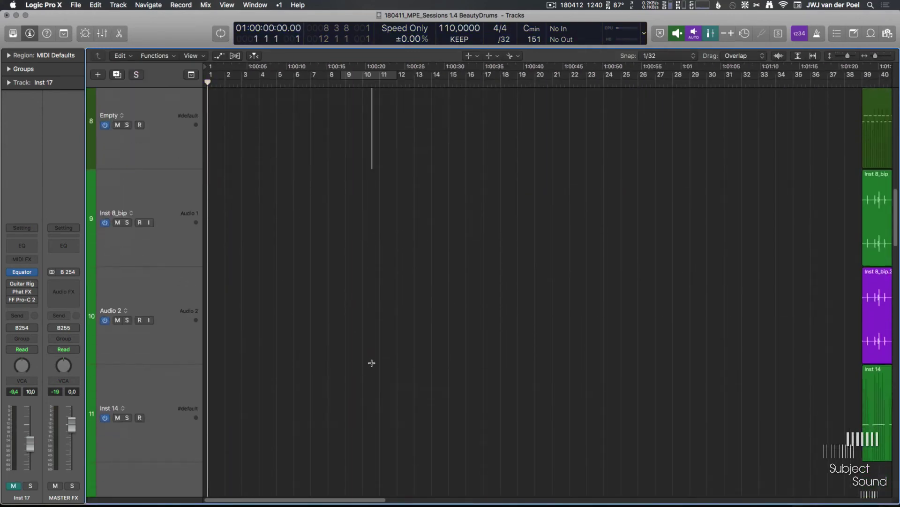
Select the Inst 9_bip audio track and switch back to the Pointer Tool
left_click(181, 213)
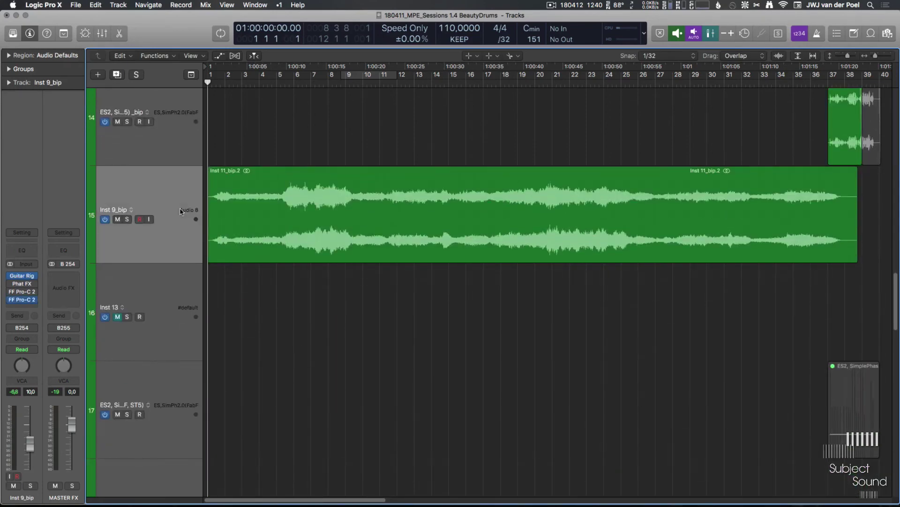
scroll(179, 211, "down", 6)
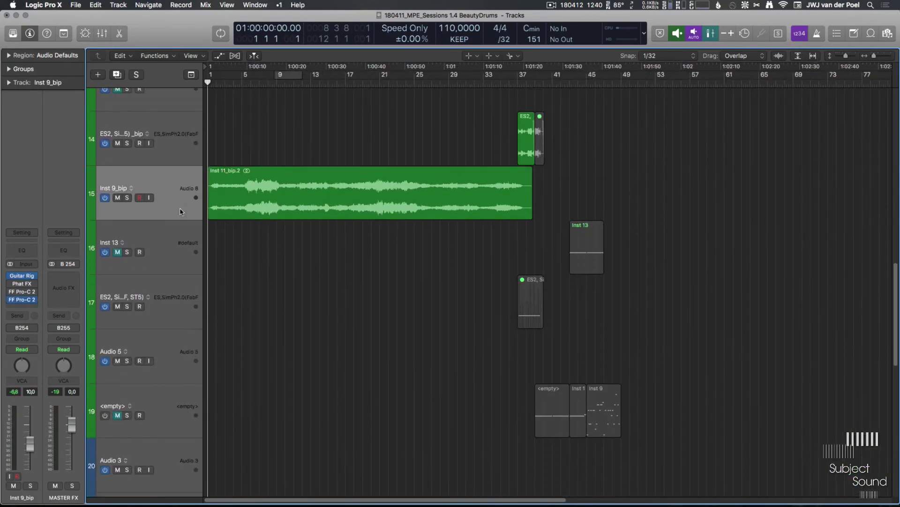
scroll(286, 255, "up", 10)
scroll(312, 317, "down", 8)
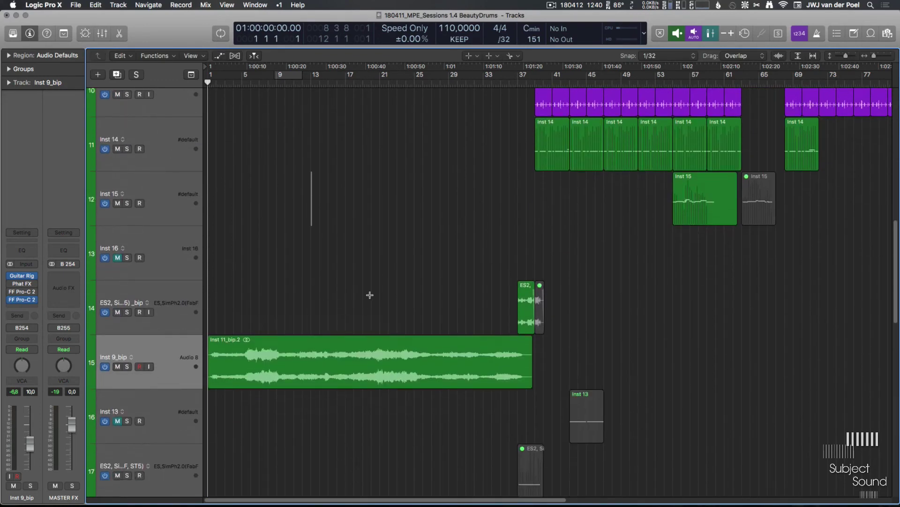
scroll(370, 295, "down", 3)
scroll(370, 295, "right", 3)
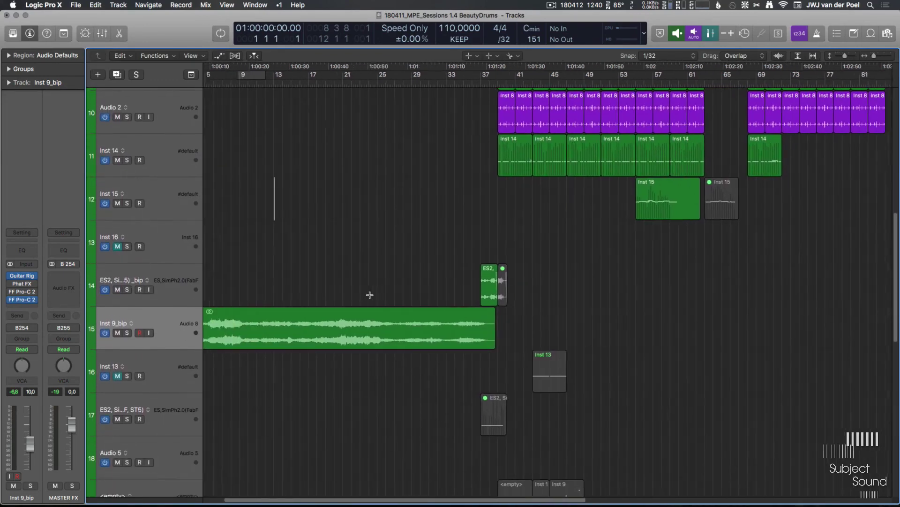
scroll(370, 294, "left", 2)
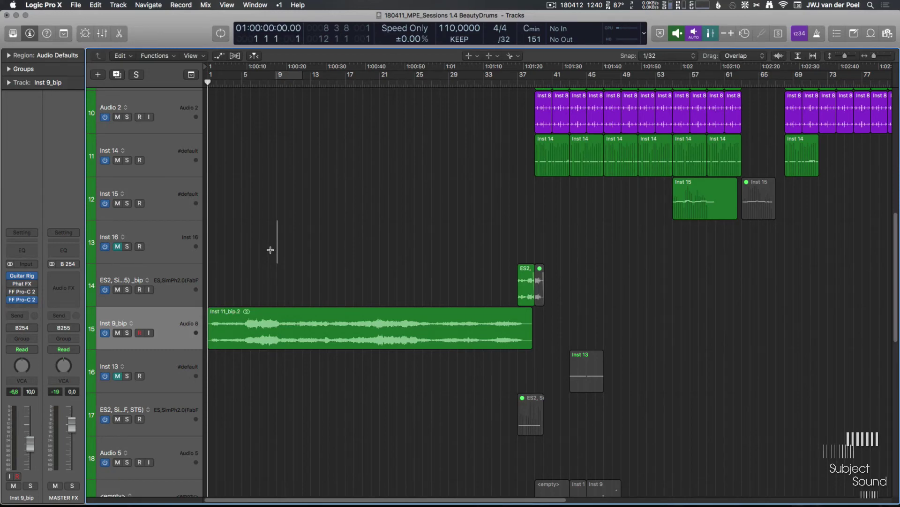
key("t")
key("t")
scroll(407, 127, "up", 3)
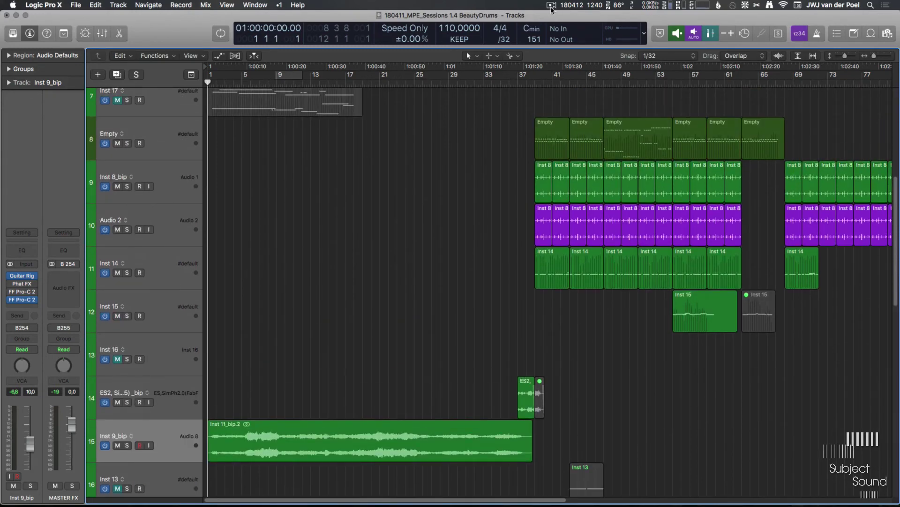
Play the project from bar 1 with the full arrangement of tracks in view
key("space")
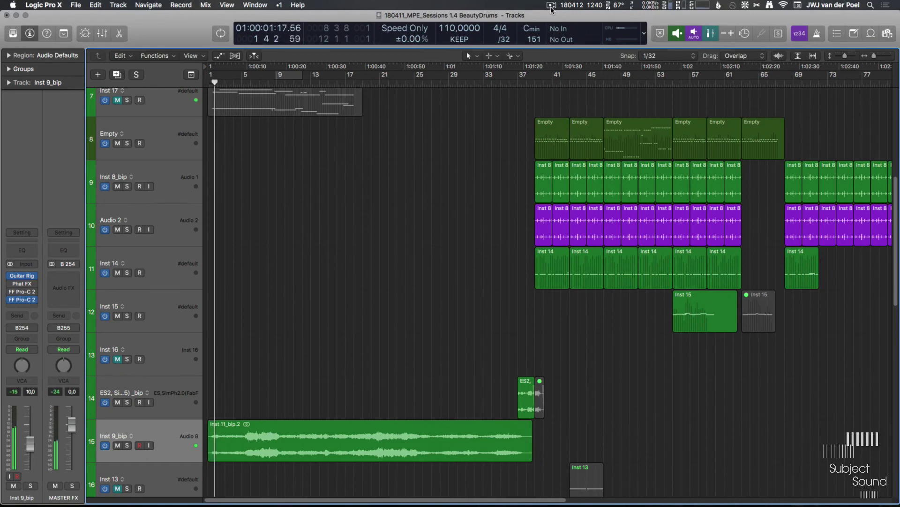
scroll(612, 169, "down", 2)
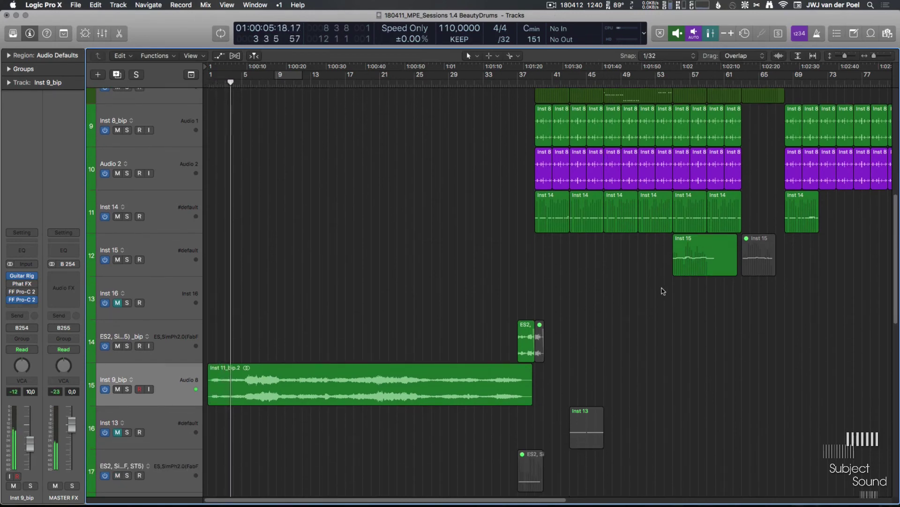
key("super+Up")
key("super+Up")
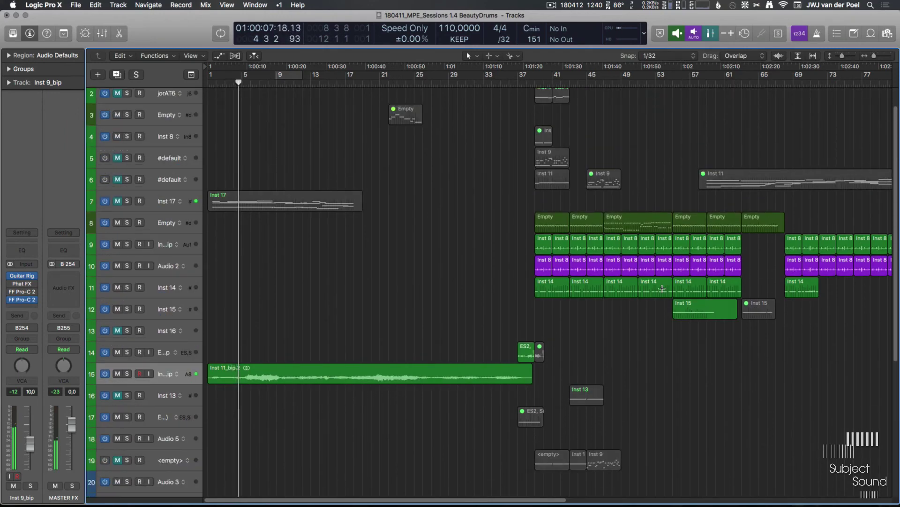
key("super+Left")
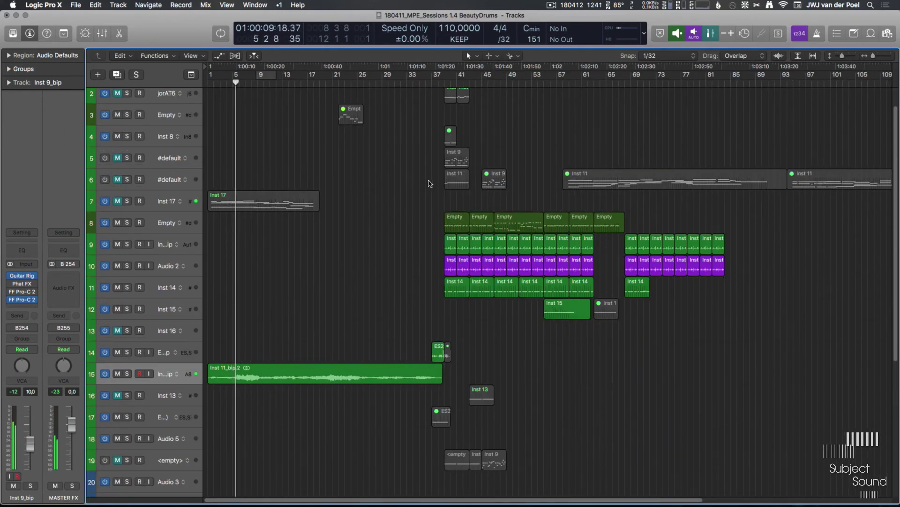